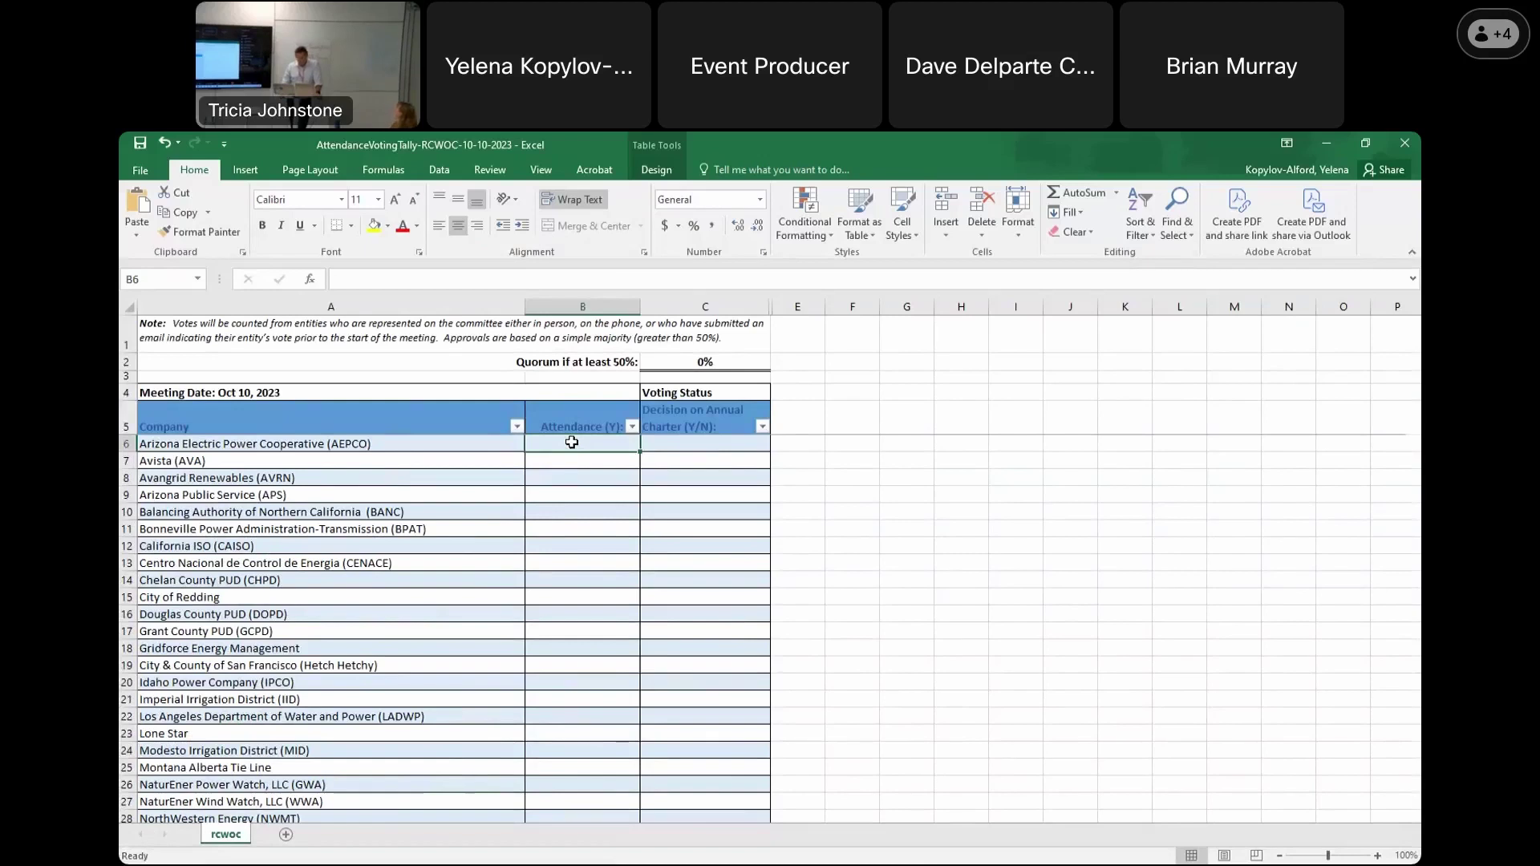
Enter Y in the Attendance column for Arizona Electric Power Cooperative (AEPCO) and Avista (AVA)
{"action": "type", "text": "Y"}
{"action": "key", "text": "Return"}
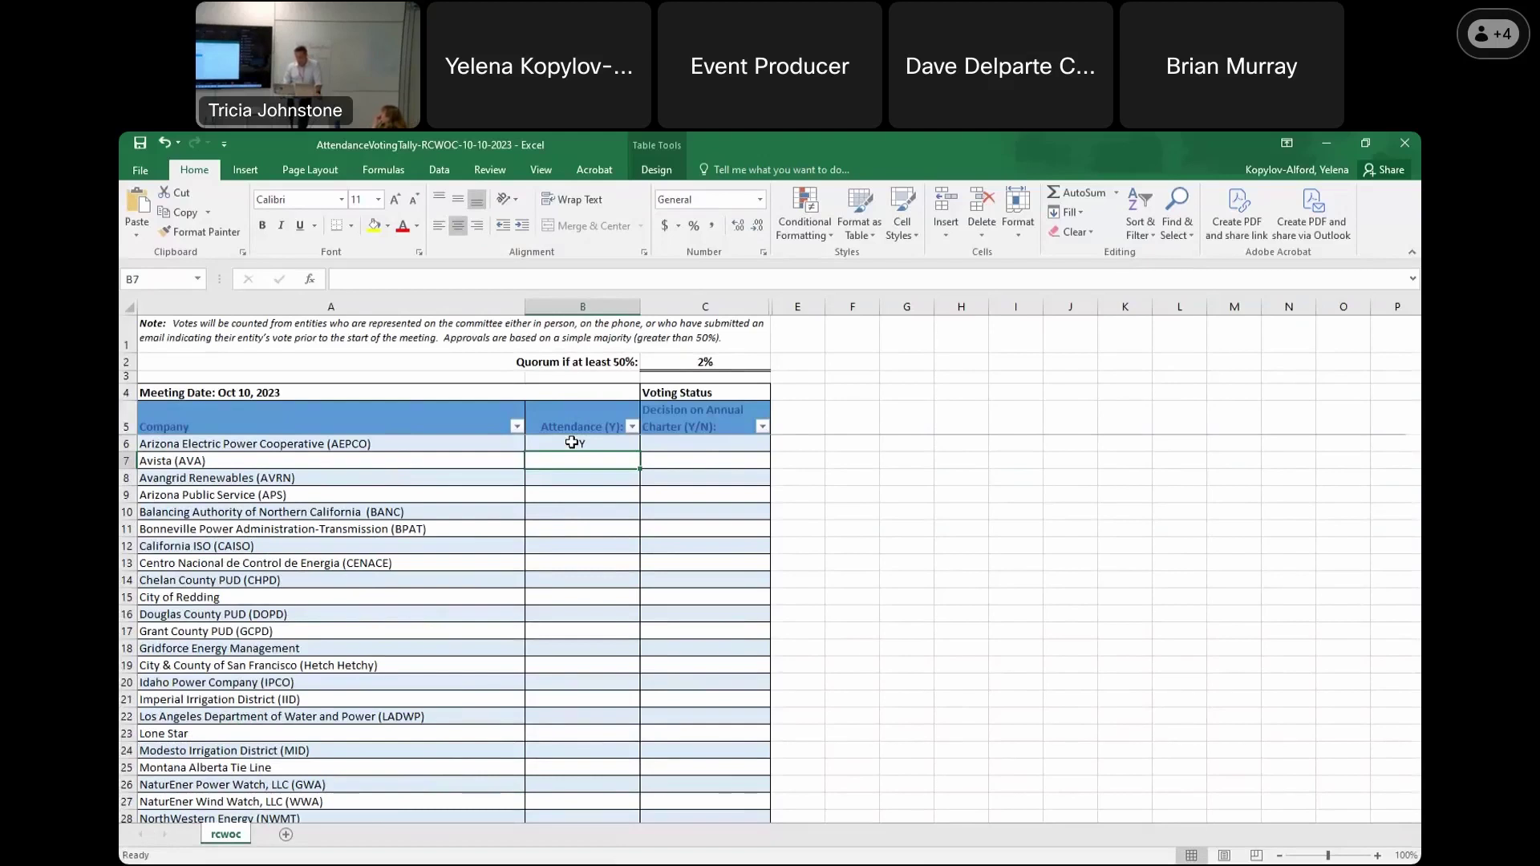
{"action": "key", "text": "Down"}
{"action": "key", "text": "Up"}
{"action": "key", "text": "Down"}
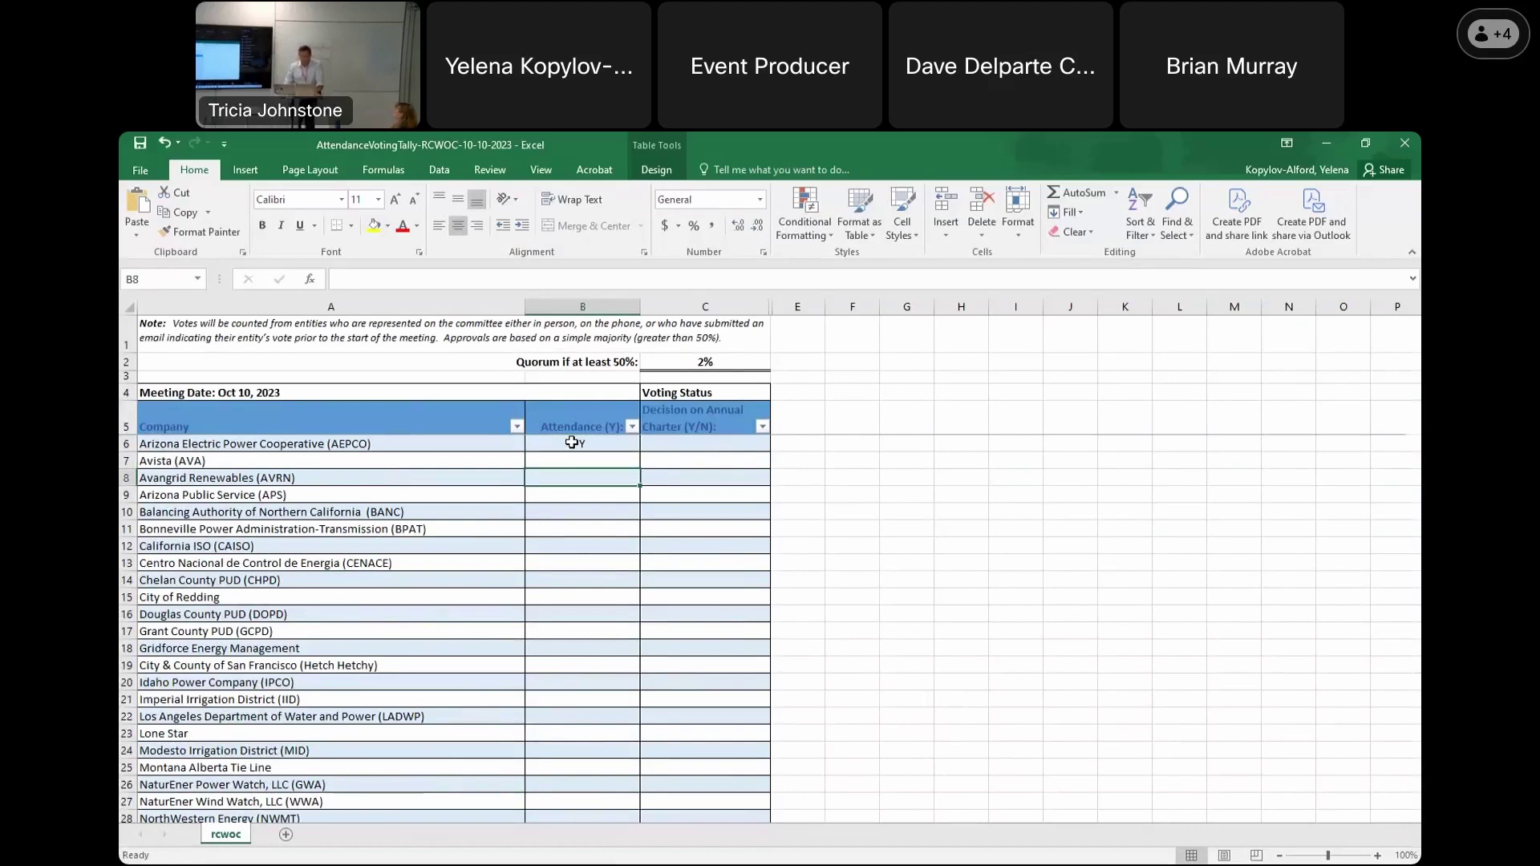
{"action": "key", "text": "Up"}
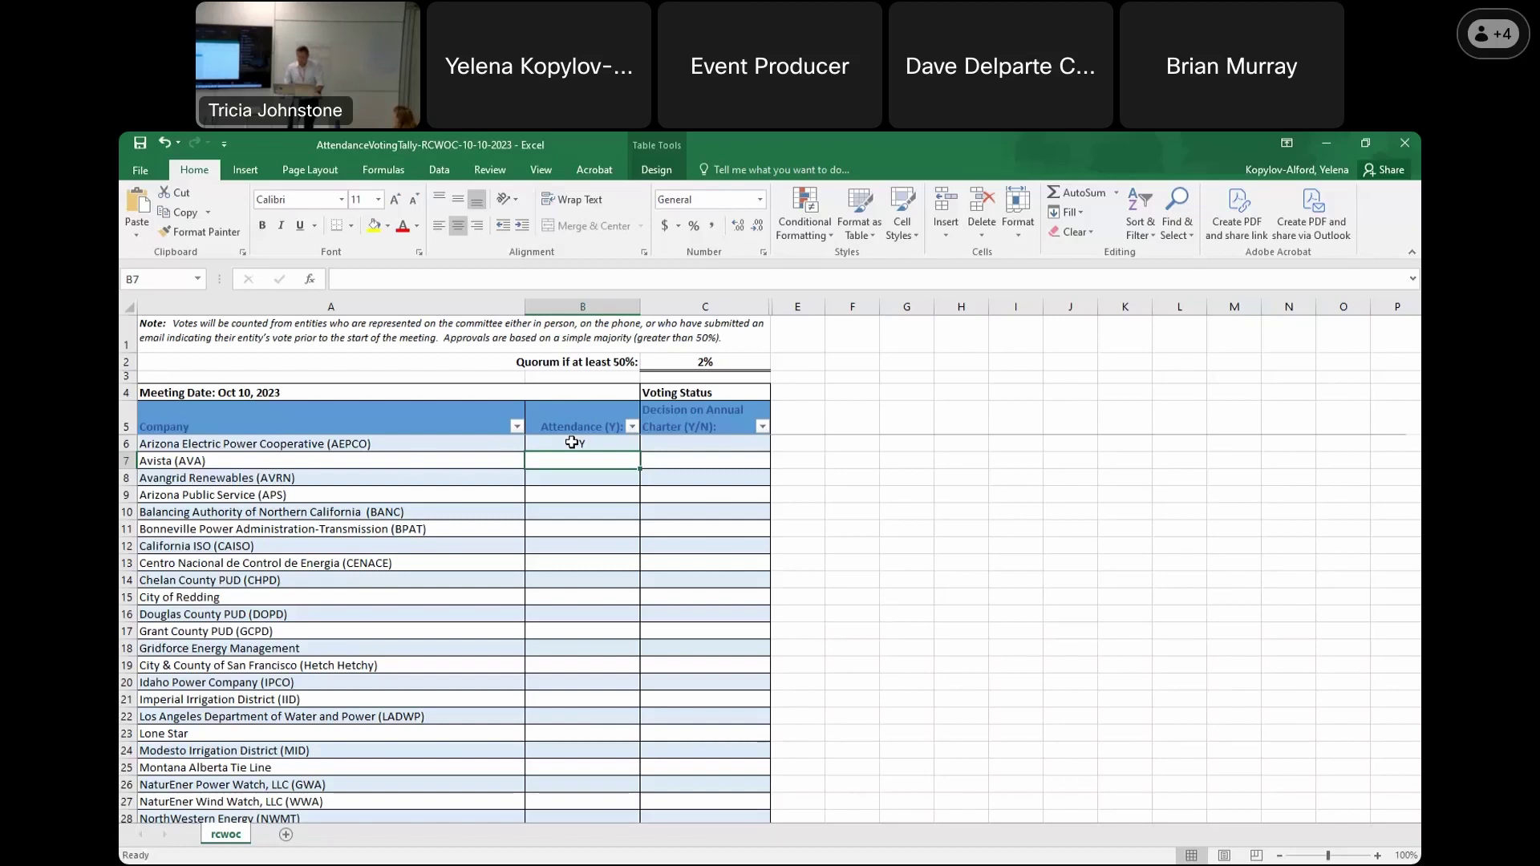
{"action": "type", "text": "Y"}
{"action": "key", "text": "Return"}
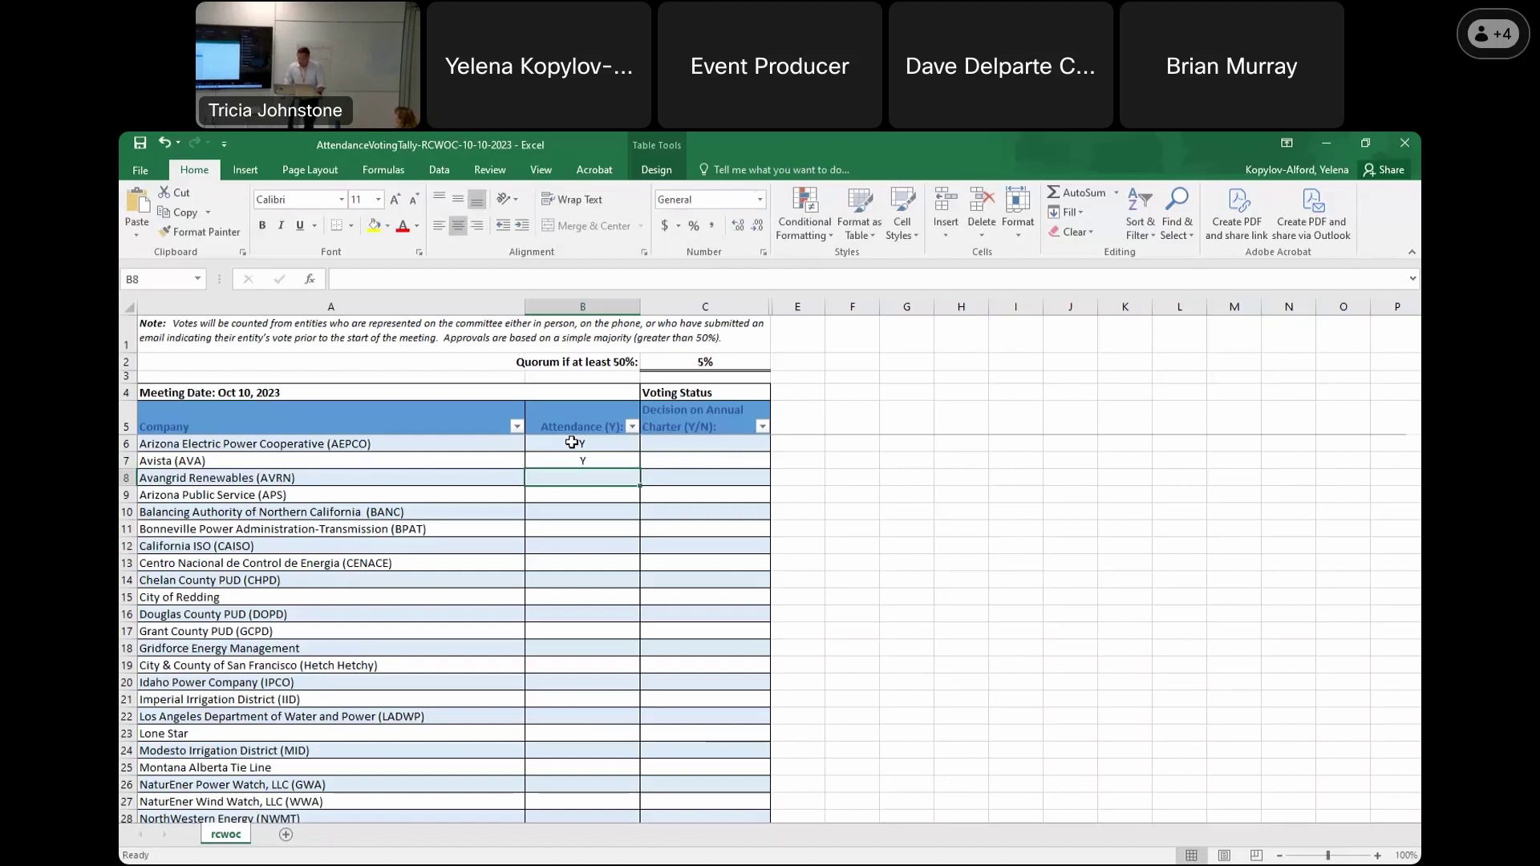
Mark Avangrid Renewables (AVRN) and Arizona Public Service (APS) as attending with Y
{"action": "type", "text": "Y"}
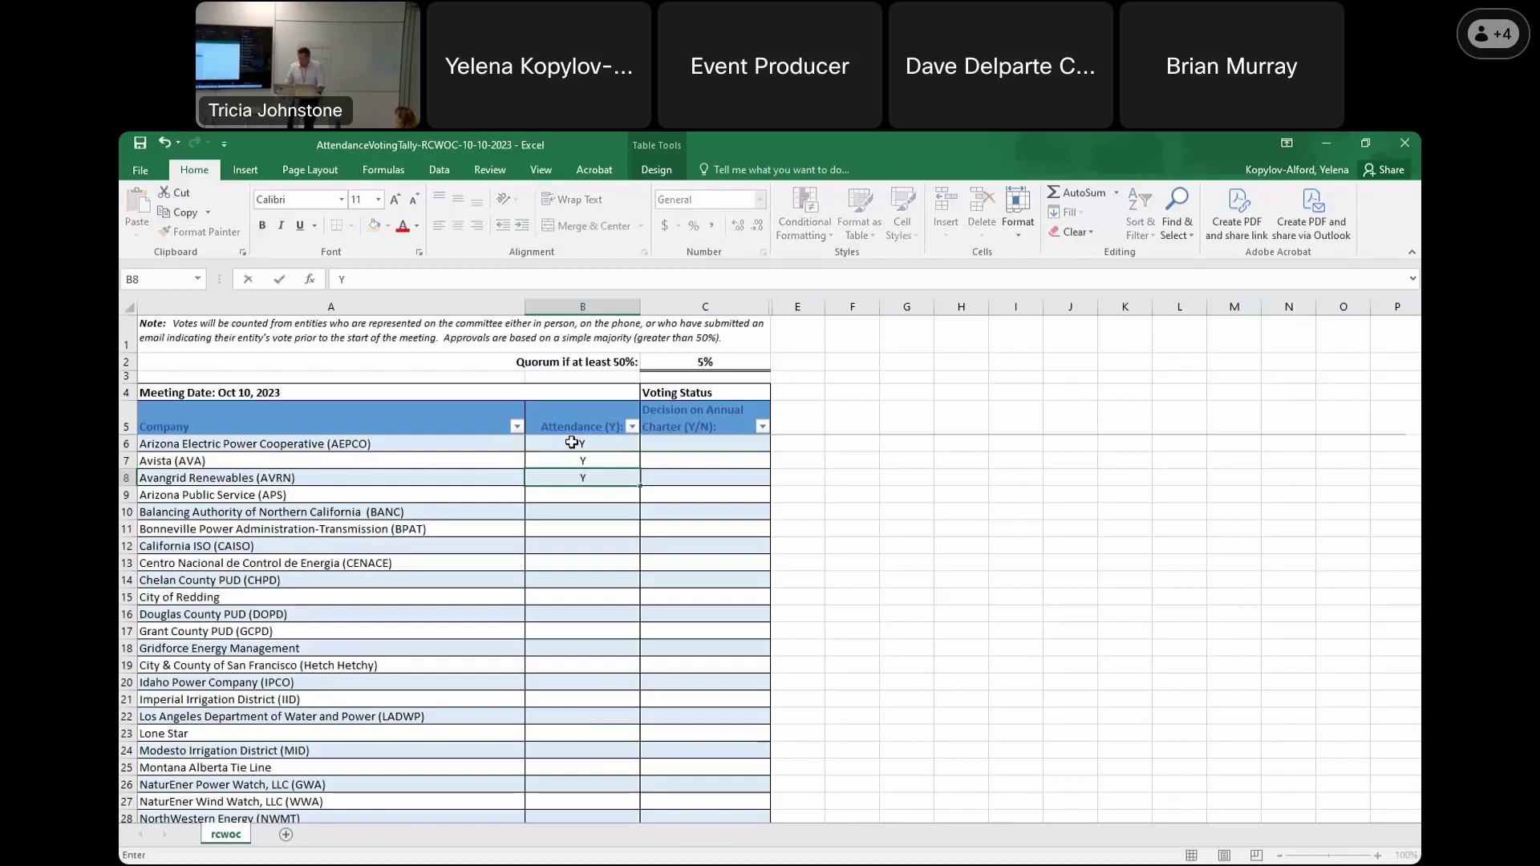
{"action": "key", "text": "BackSpace"}
{"action": "type", "text": "Y"}
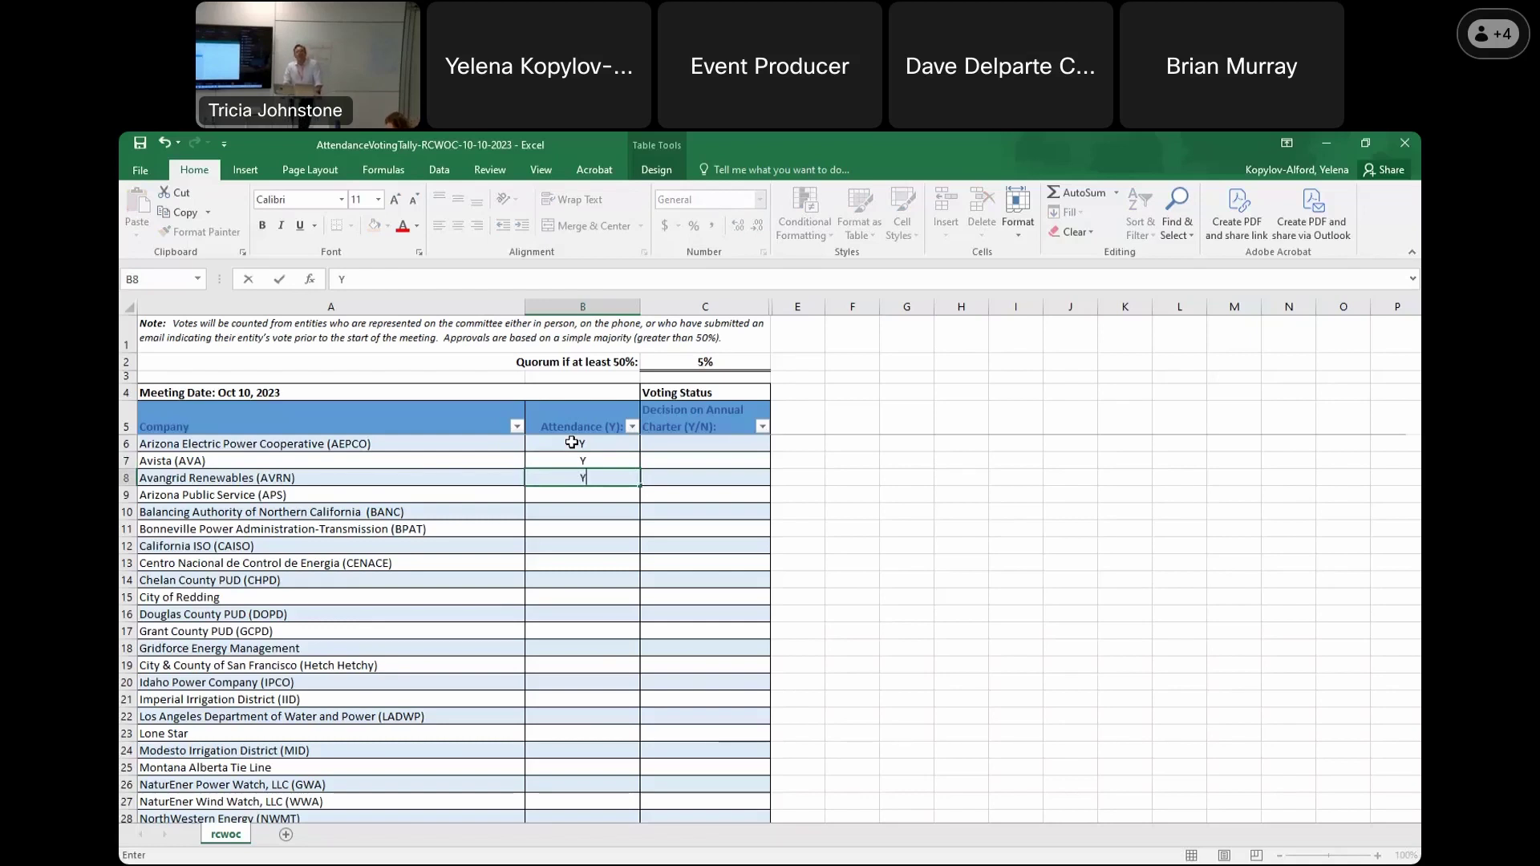
{"action": "key", "text": "Return"}
{"action": "type", "text": "Y"}
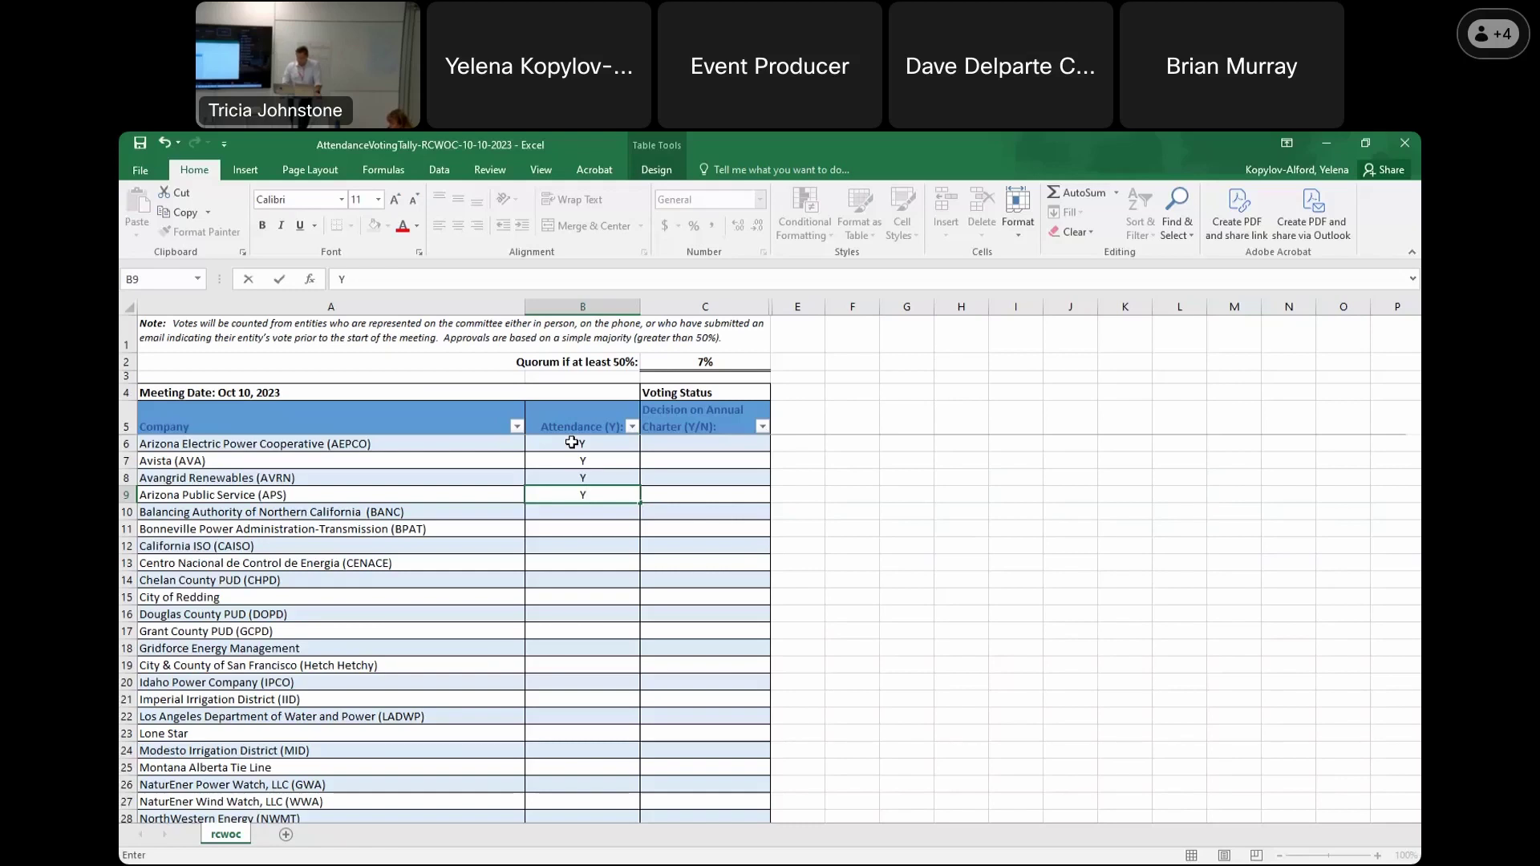
{"action": "left_click", "coordinate": [596, 477]}
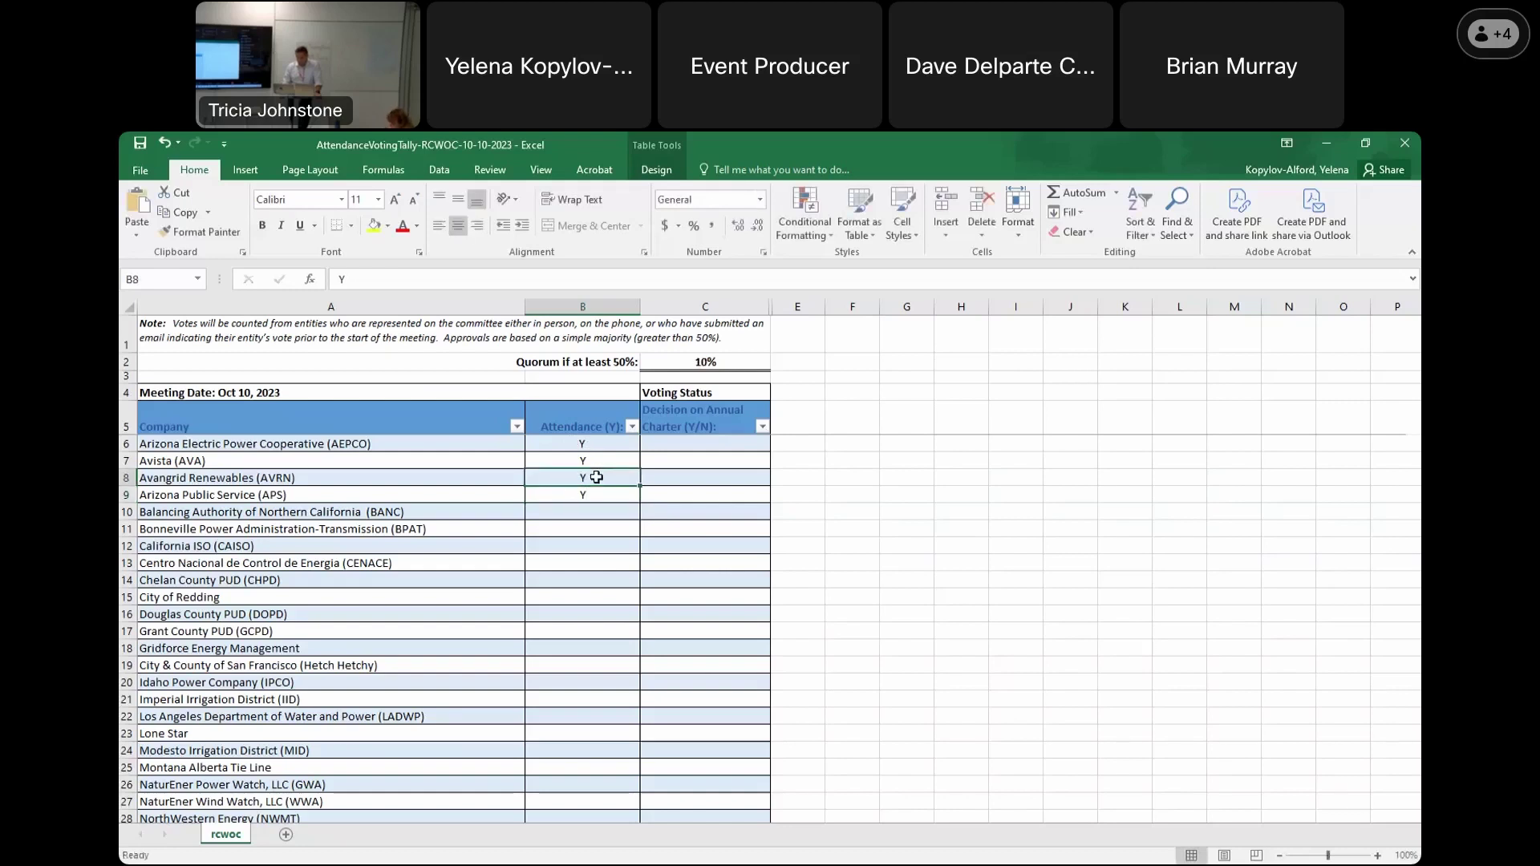
{"action": "left_click", "coordinate": [602, 496]}
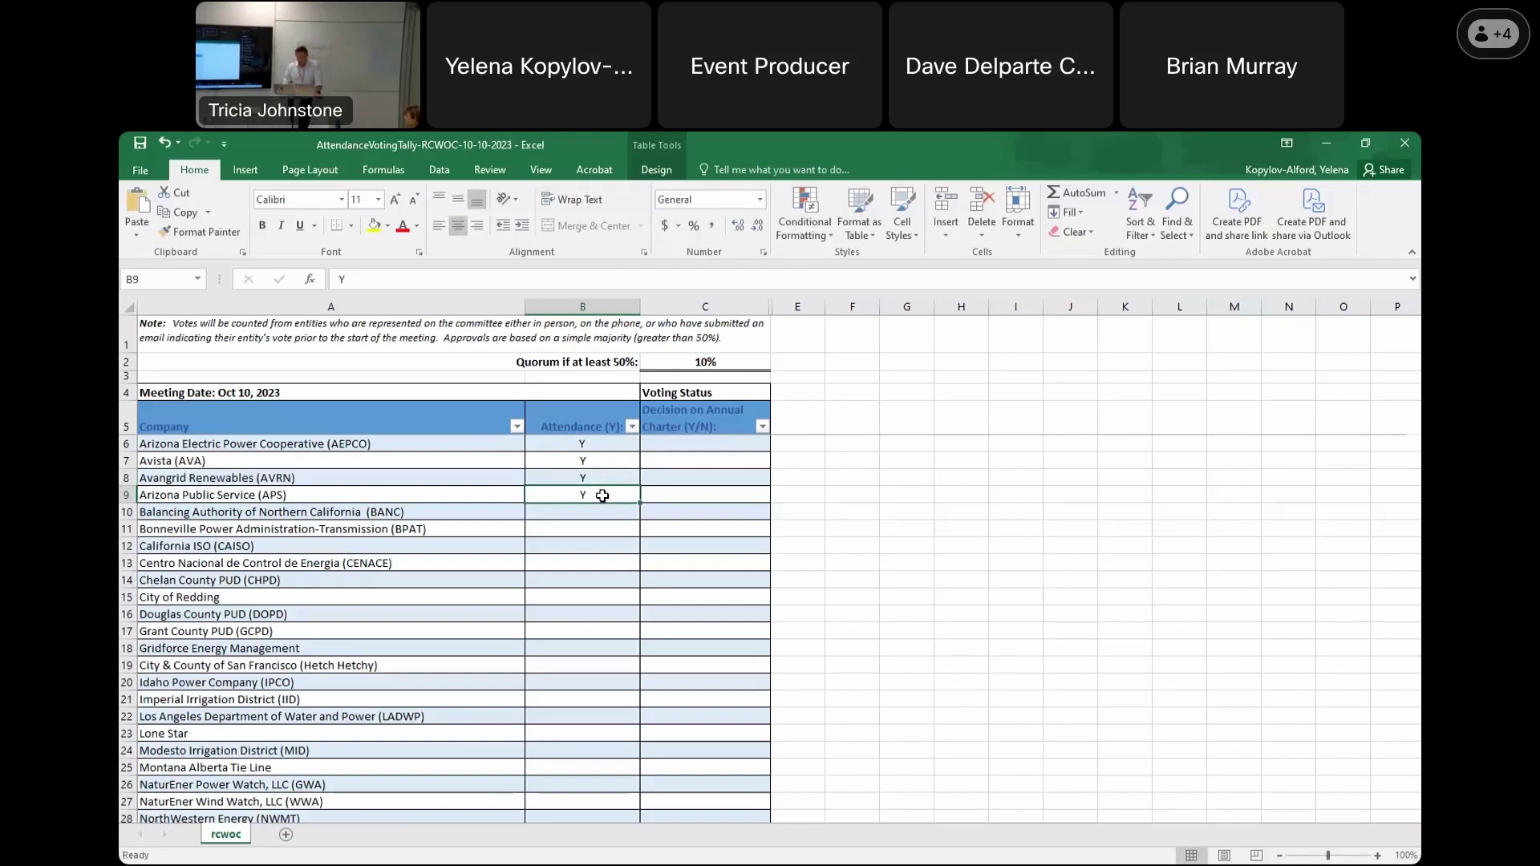
Enter Y as the attendance for Balancing Authority of Northern California, Bonneville Power Administration-Transmission and California ISO
{"action": "left_click", "coordinate": [604, 512]}
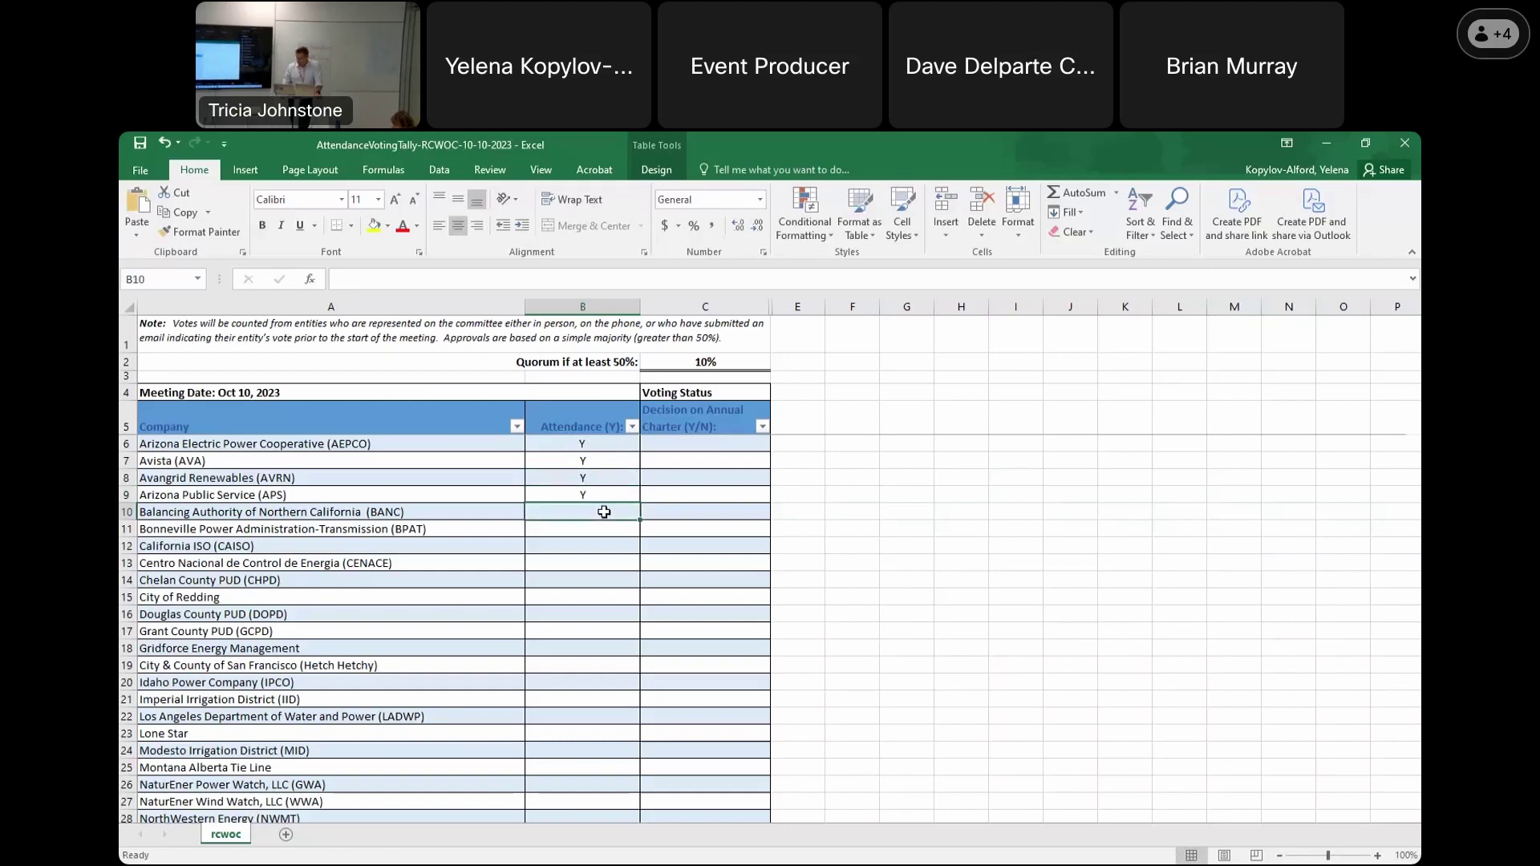
{"action": "type", "text": "Y"}
{"action": "key", "text": "Return"}
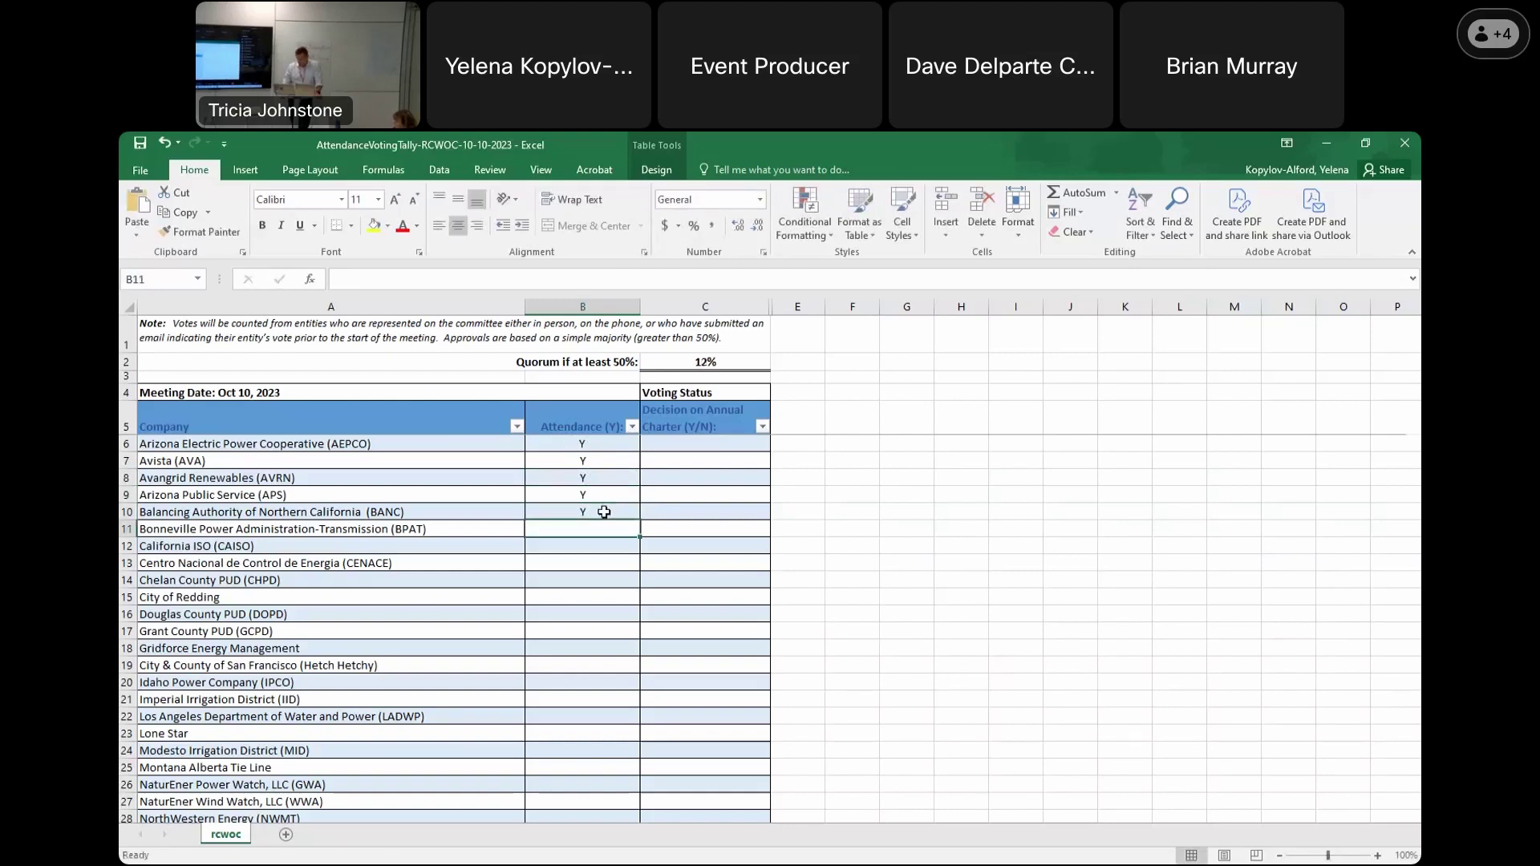
{"action": "type", "text": "Y"}
{"action": "key", "text": "Return"}
{"action": "type", "text": "Y"}
{"action": "key", "text": "Return"}
Record attendance Y for Centro Nacional de Control de Energia (CENACE) and Chelan County PUD (CHPD)
{"action": "type", "text": "Y"}
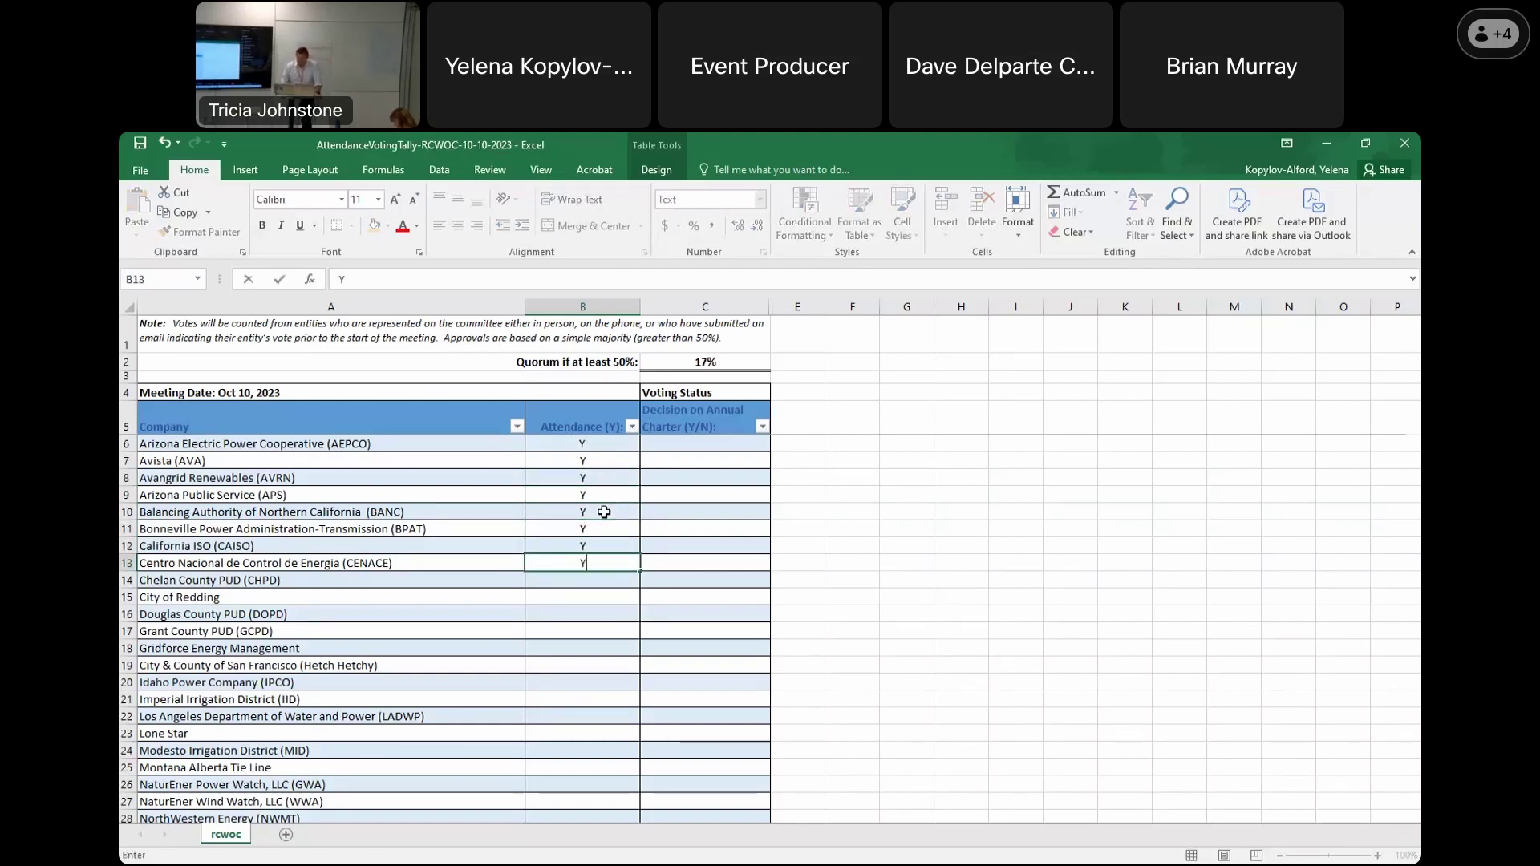
{"action": "key", "text": "Return"}
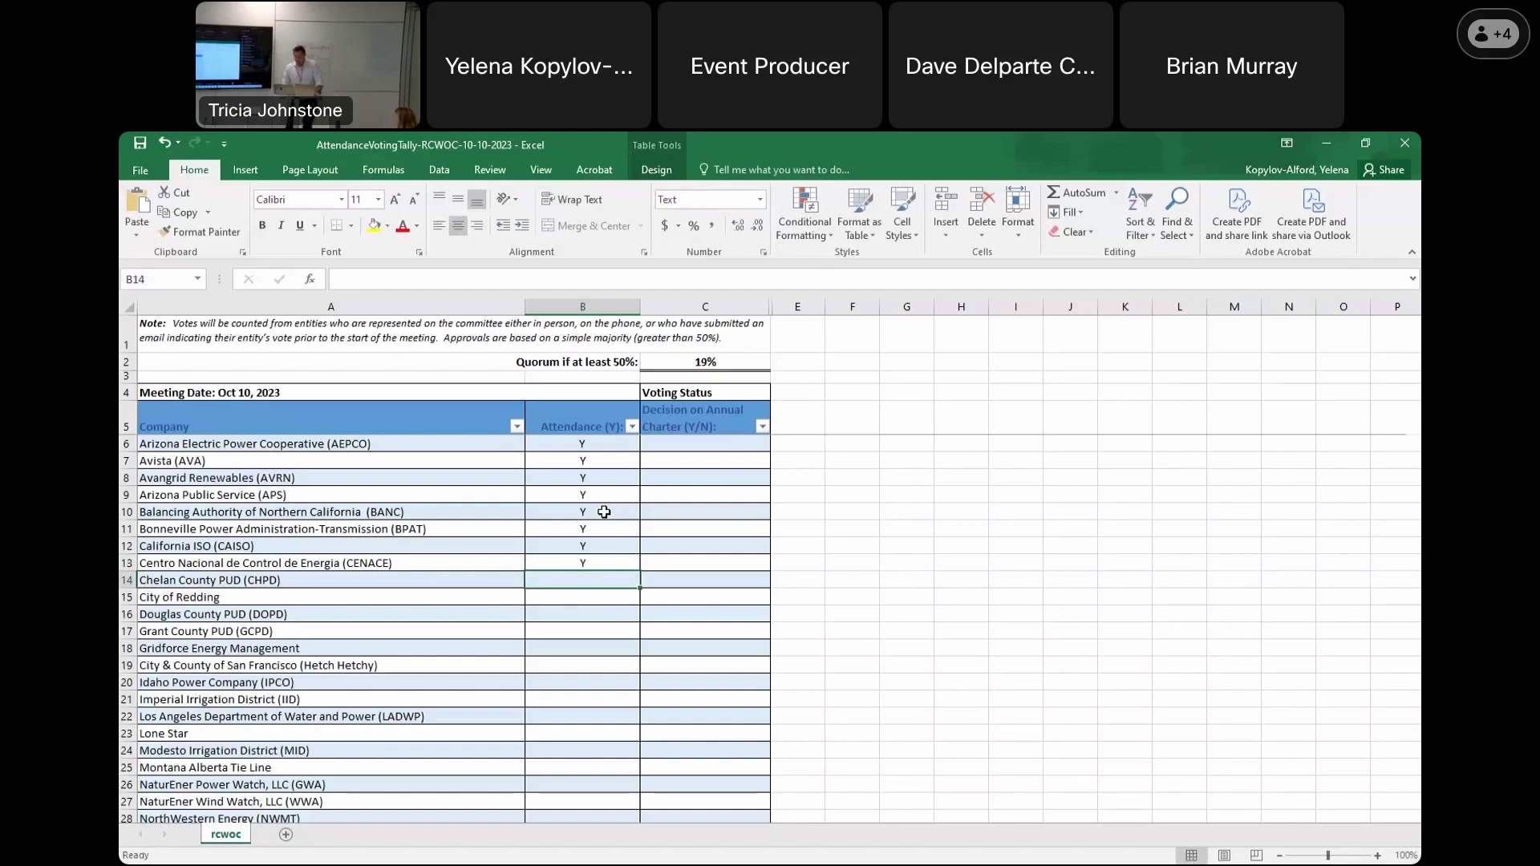
{"action": "type", "text": "Y"}
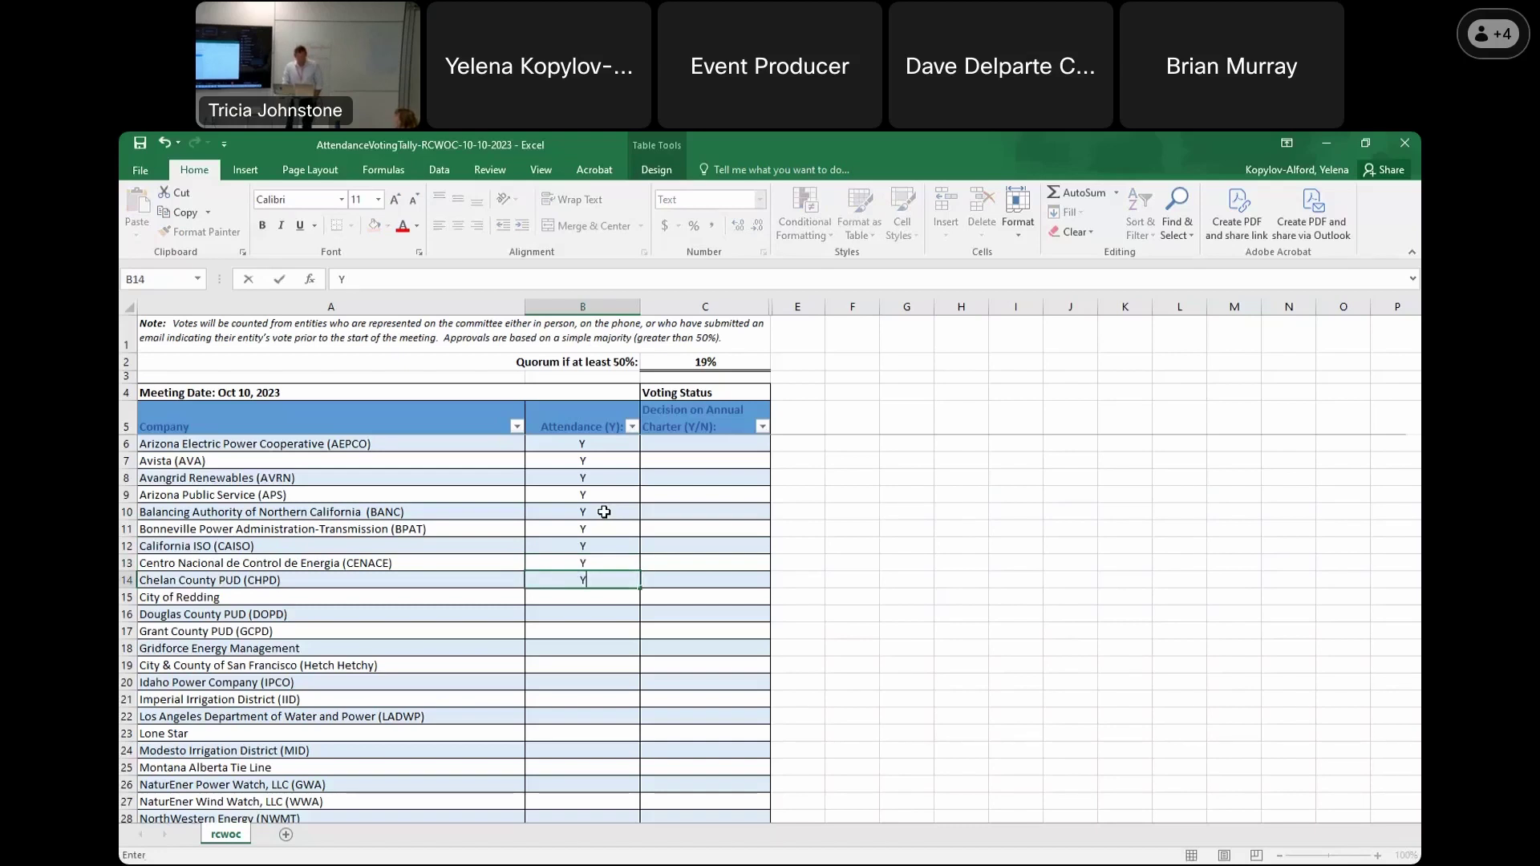
{"action": "key", "text": "Return"}
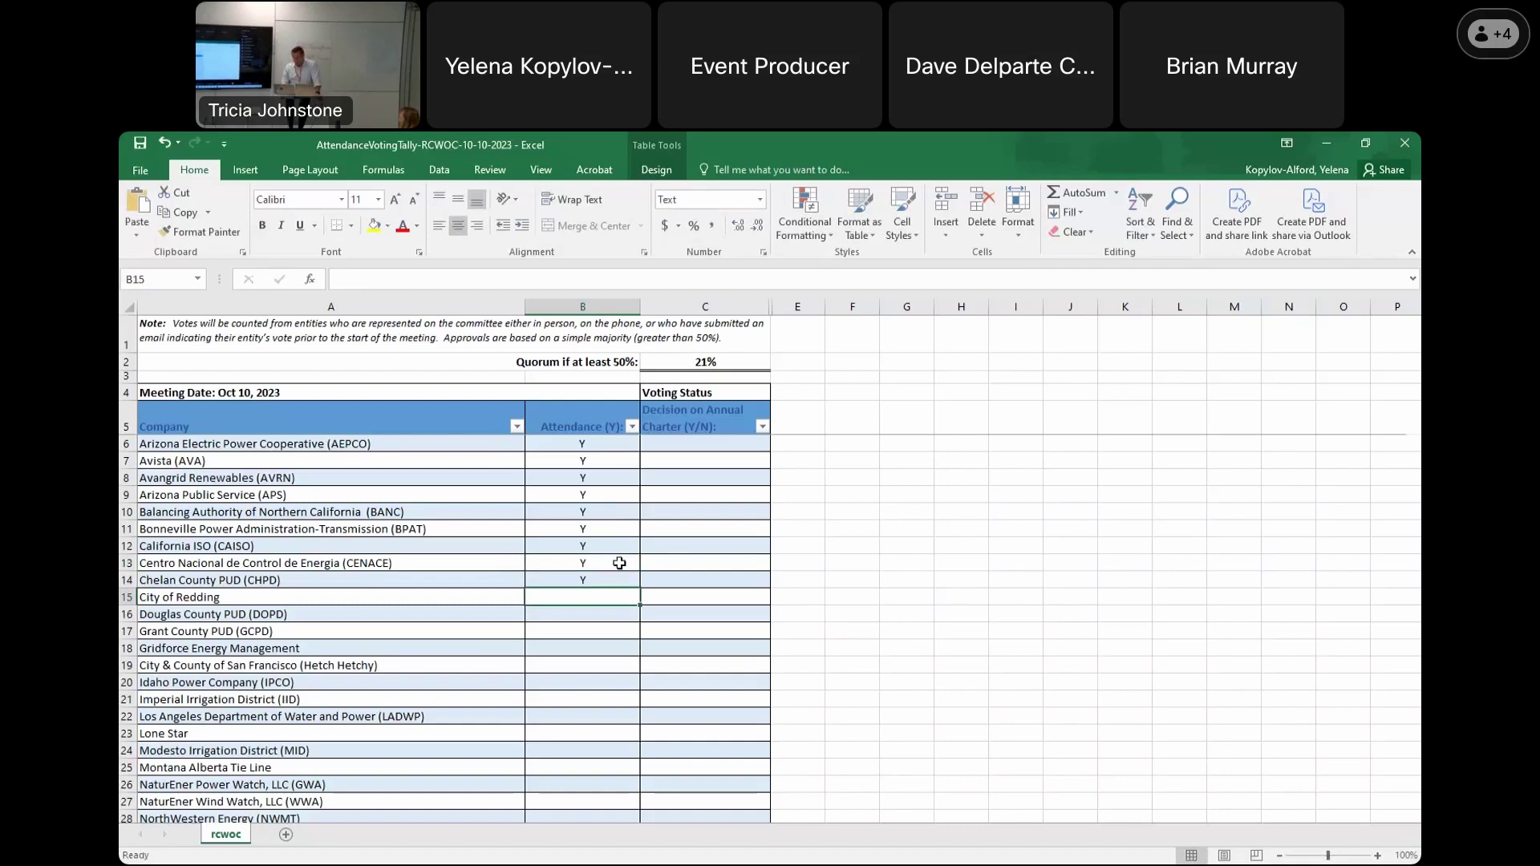
Enter Y in the Attendance column for City & County of San Francisco (Hetch Hetchy)
{"action": "scroll", "coordinate": [619, 563], "scroll_direction": "down", "scroll_amount": 5}
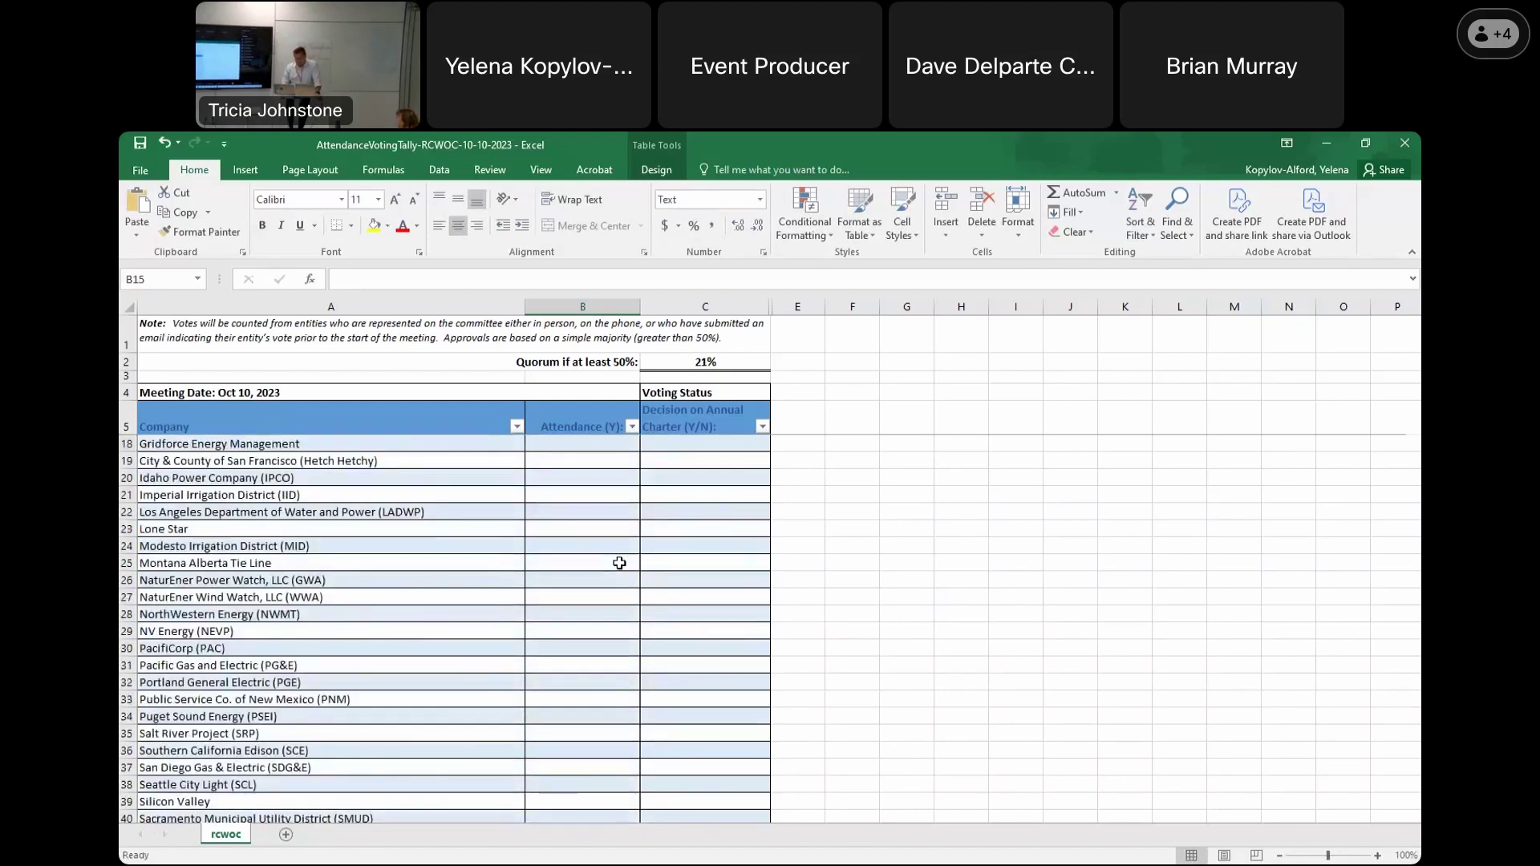
{"action": "scroll", "coordinate": [619, 563], "scroll_direction": "down", "scroll_amount": 3}
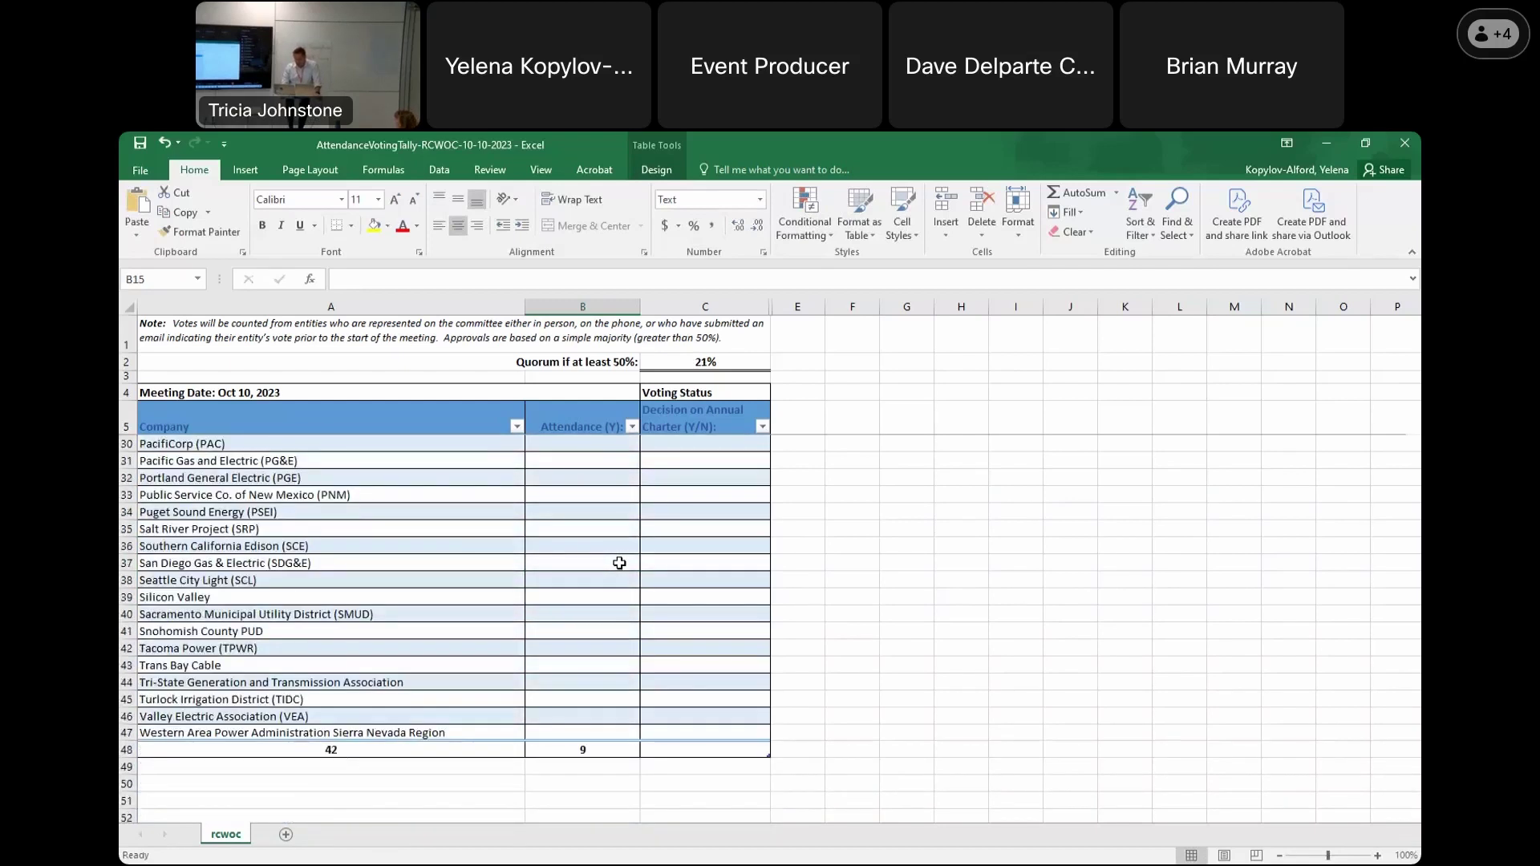
{"action": "scroll", "coordinate": [620, 591], "scroll_direction": "up", "scroll_amount": 2}
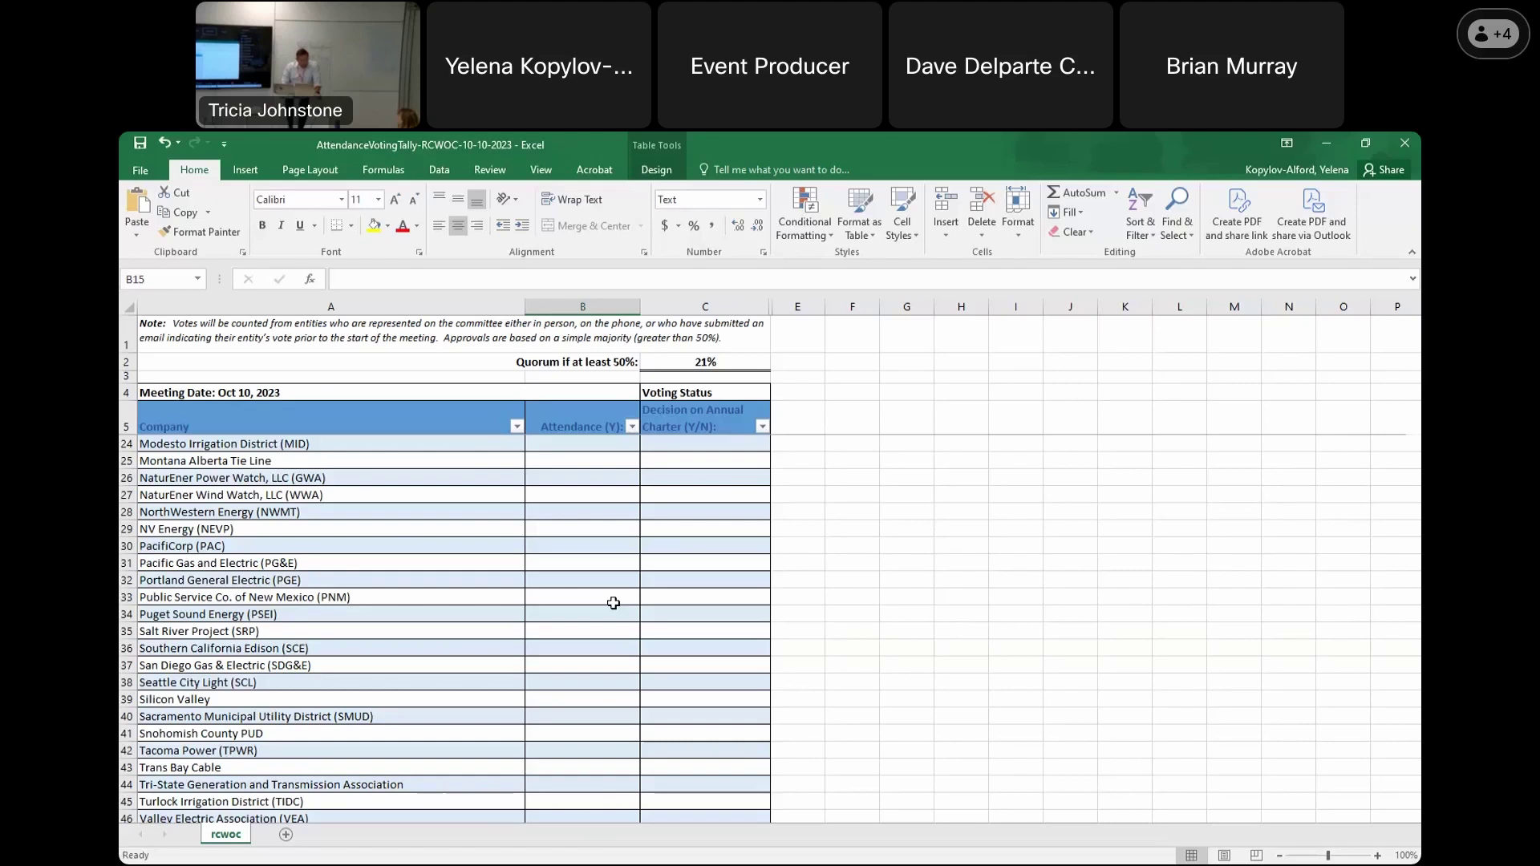
{"action": "scroll", "coordinate": [613, 603], "scroll_direction": "up", "scroll_amount": 4}
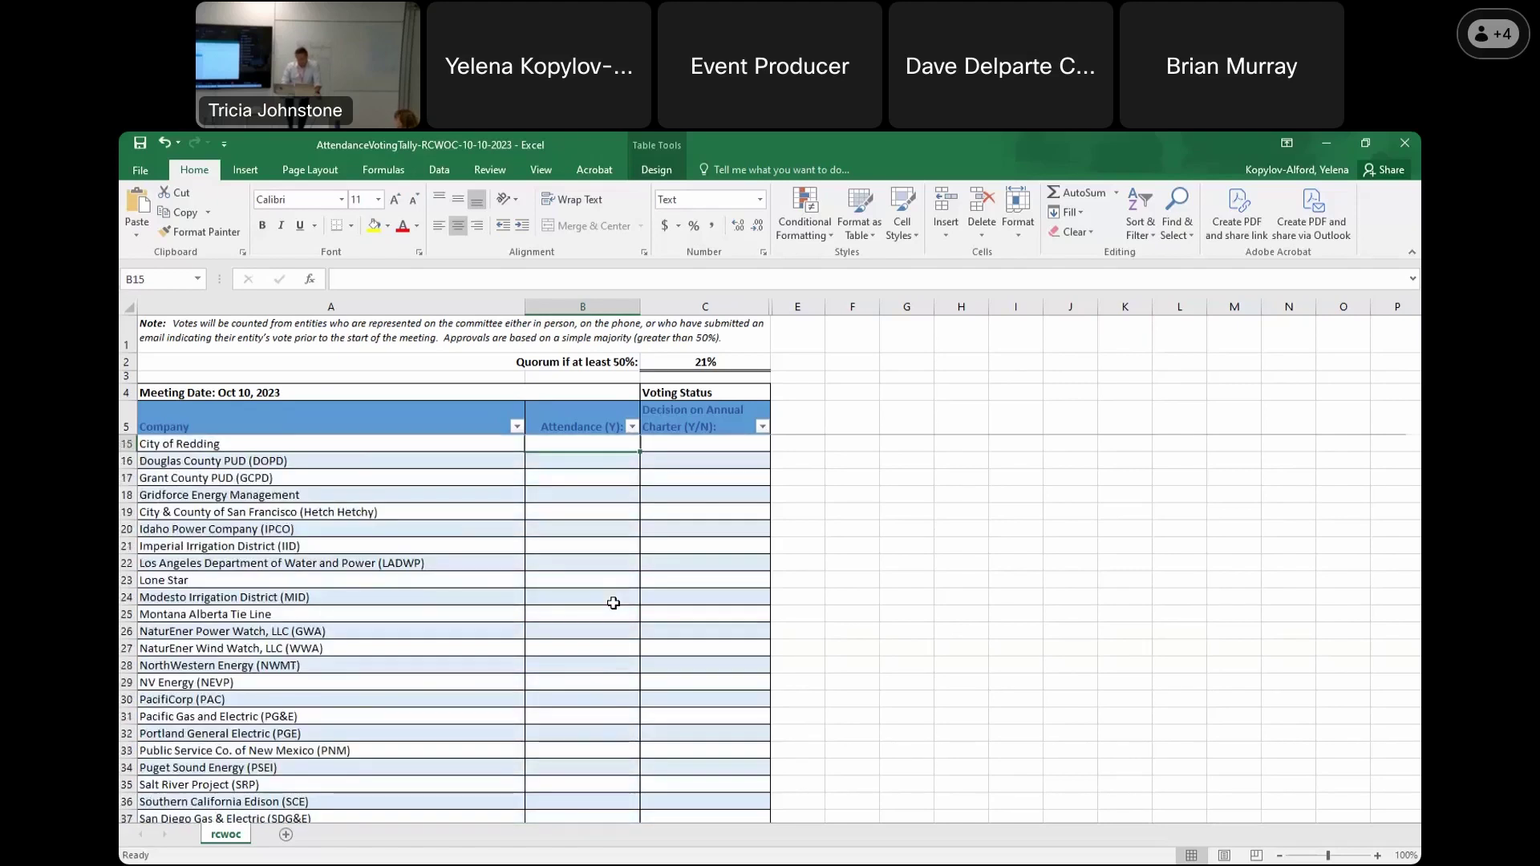
{"action": "left_click", "coordinate": [596, 566]}
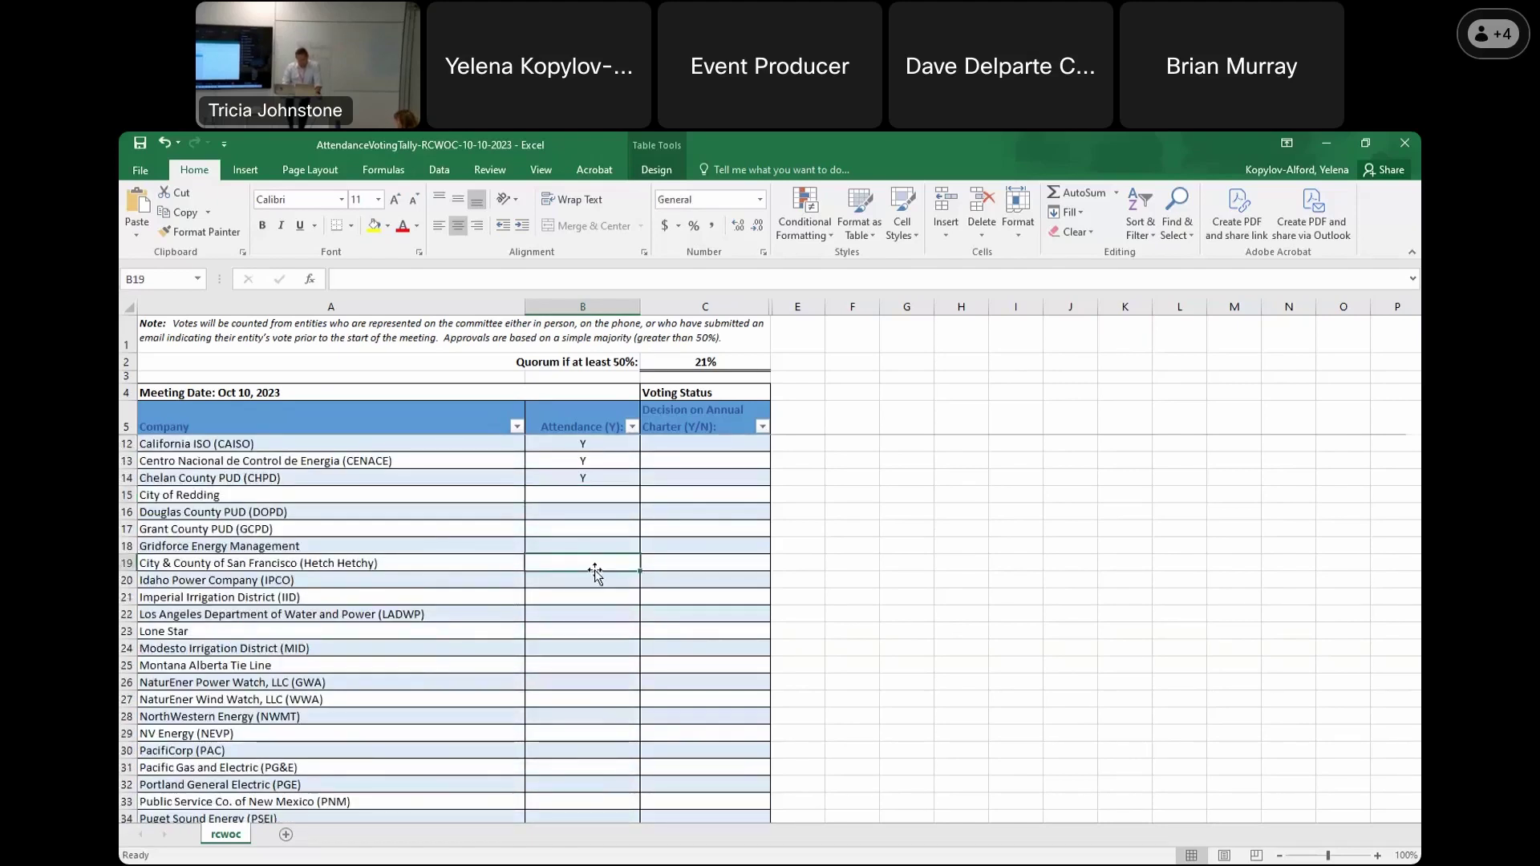
{"action": "type", "text": "Y"}
{"action": "left_click", "coordinate": [591, 502]}
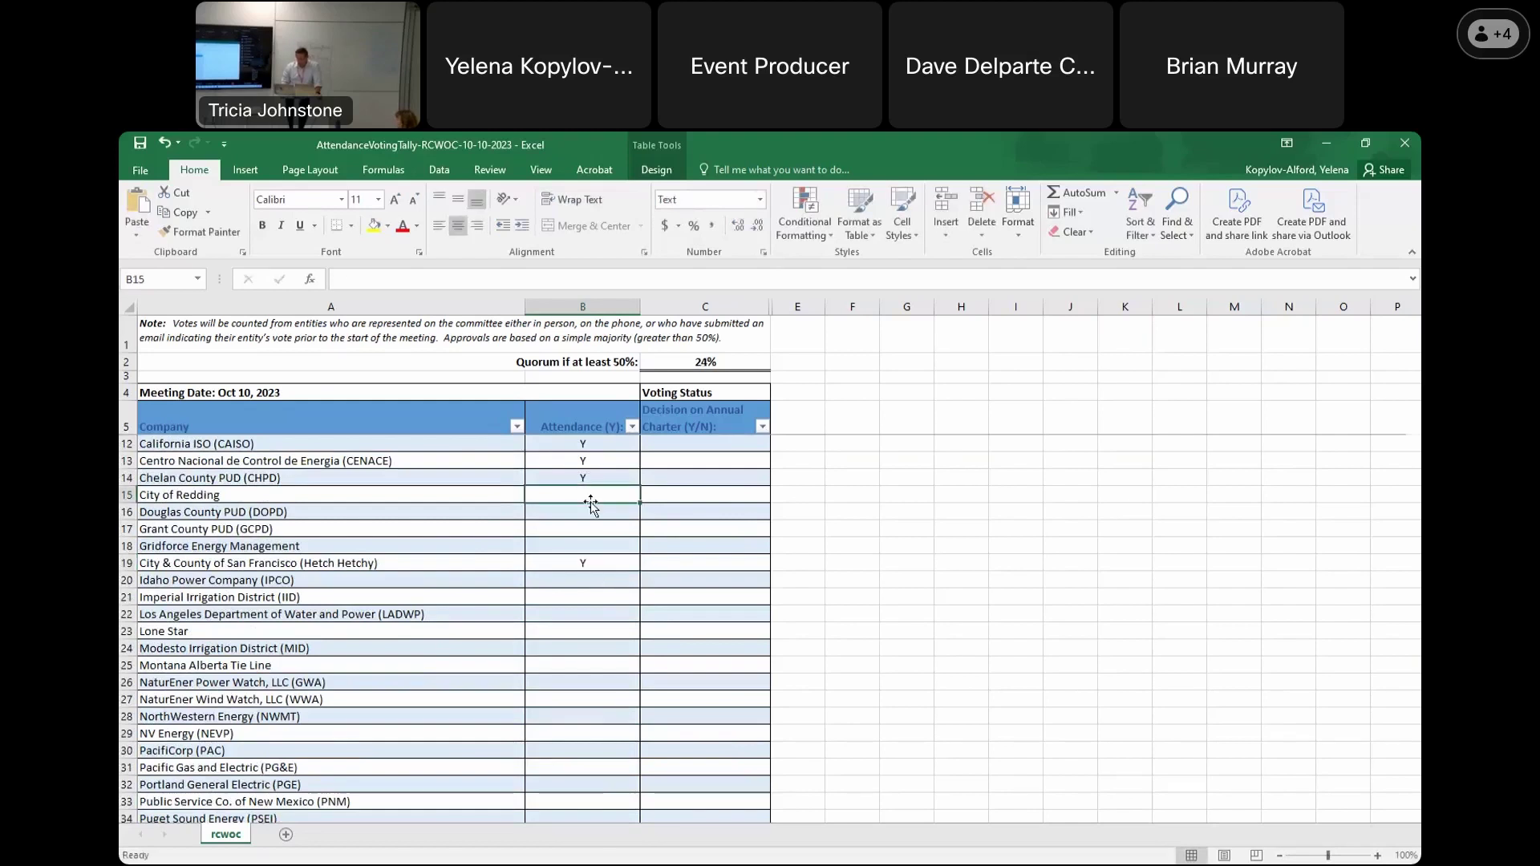
Mark Douglas County PUD (DOPD) and Grant County PUD (GCPD) as attending with Y, leaving City of Redding blank
{"action": "scroll", "coordinate": [791, 527], "scroll_direction": "up", "scroll_amount": 1}
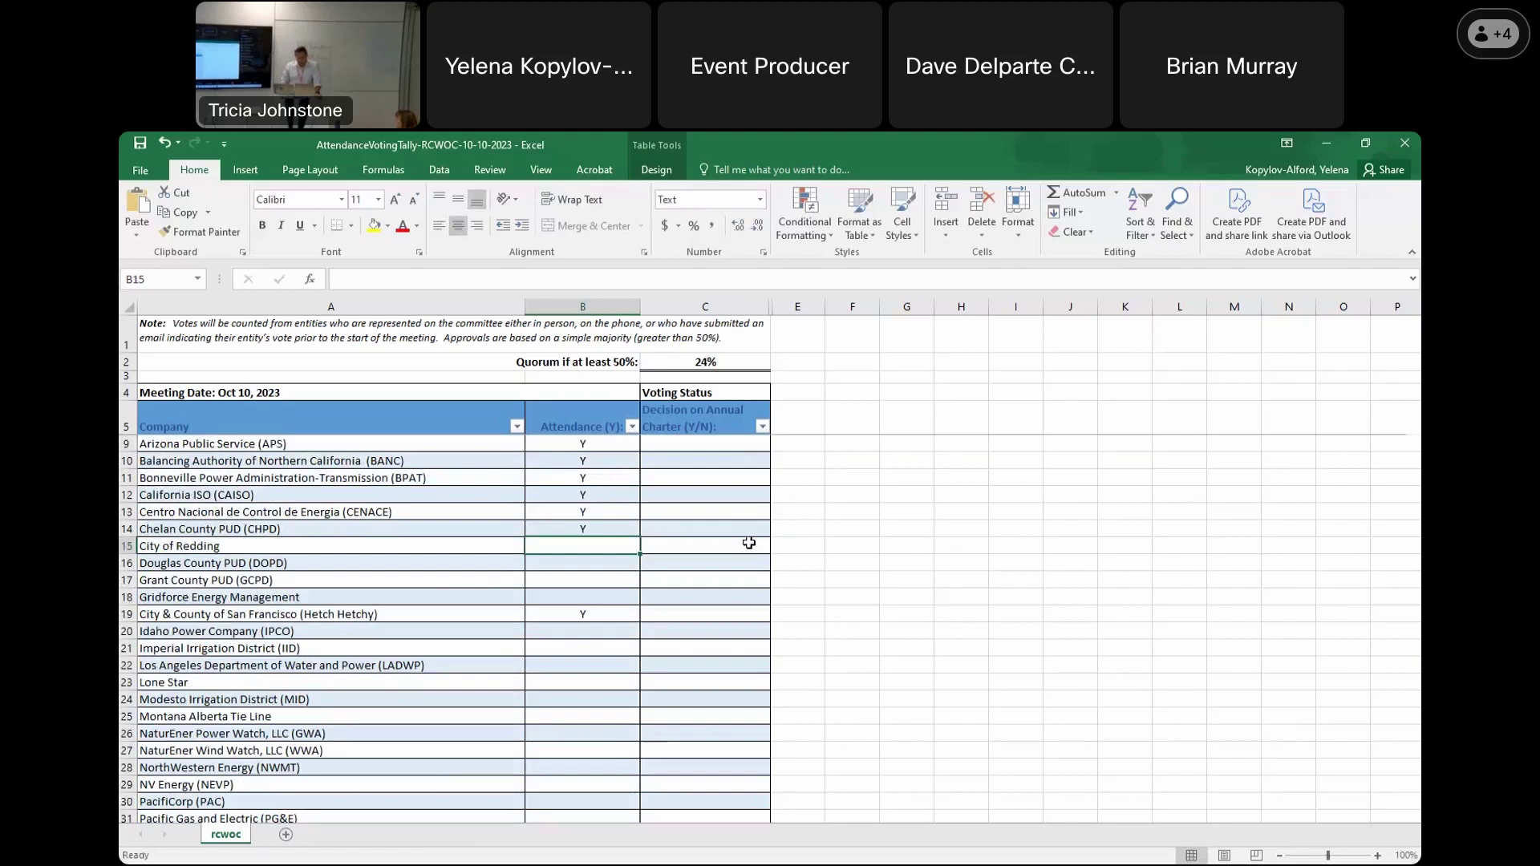
{"action": "key", "text": "Down"}
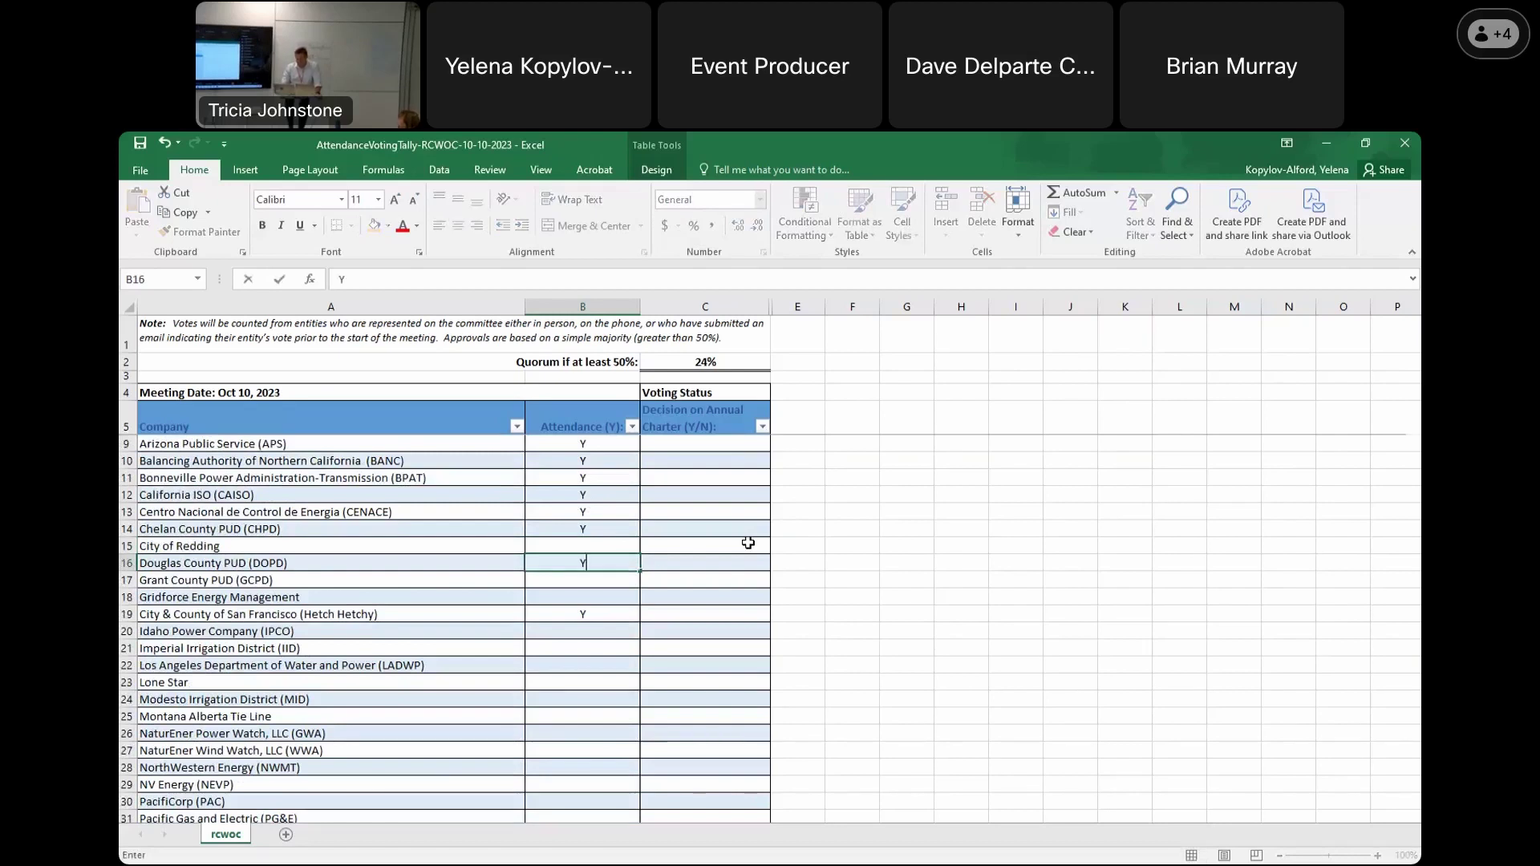
{"action": "type", "text": "Y"}
{"action": "key", "text": "Return"}
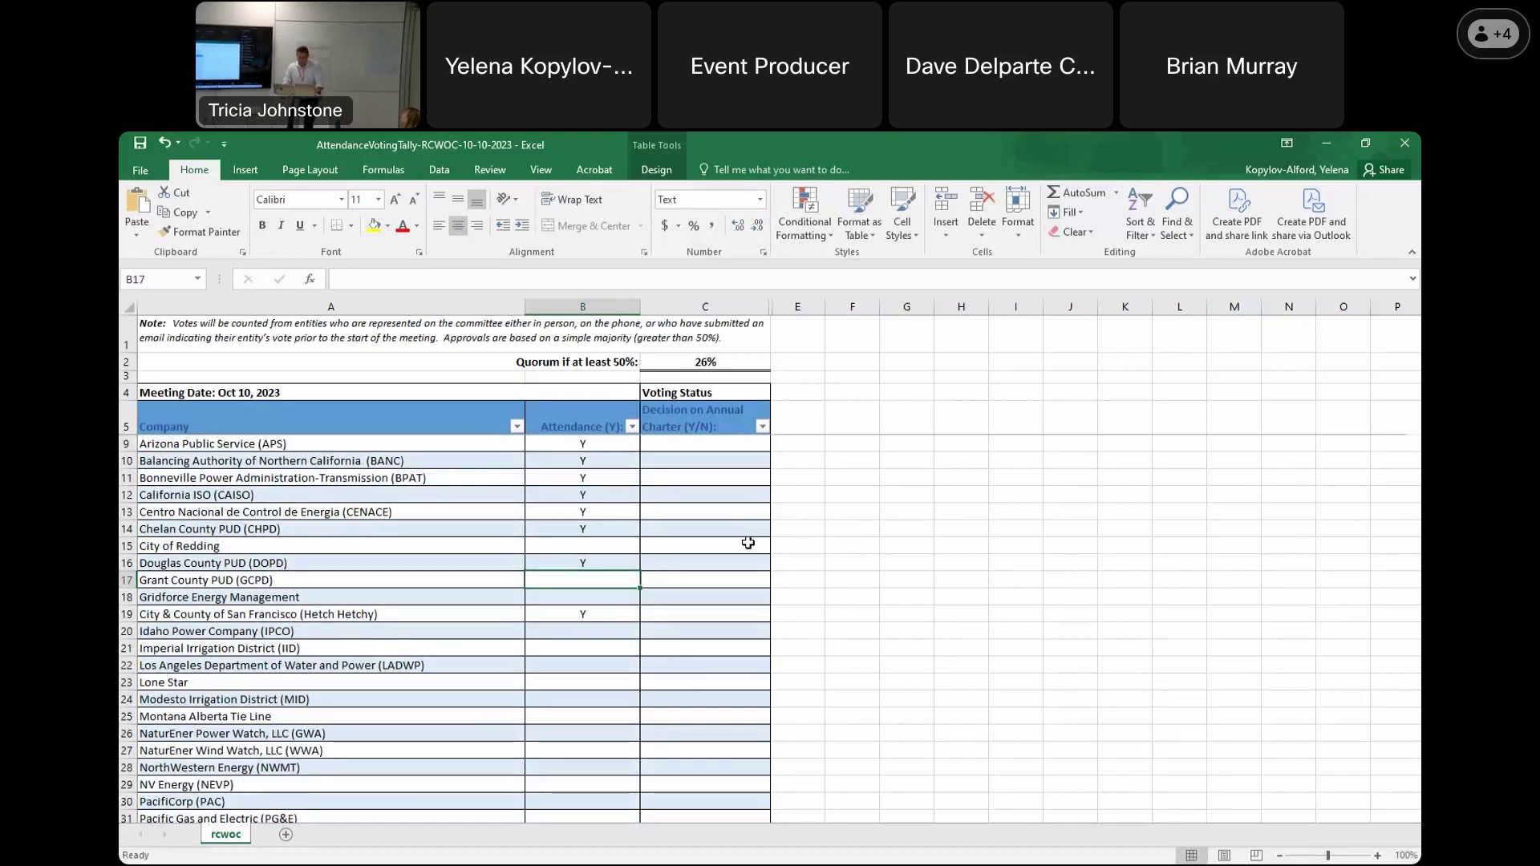
{"action": "key", "text": "Down"}
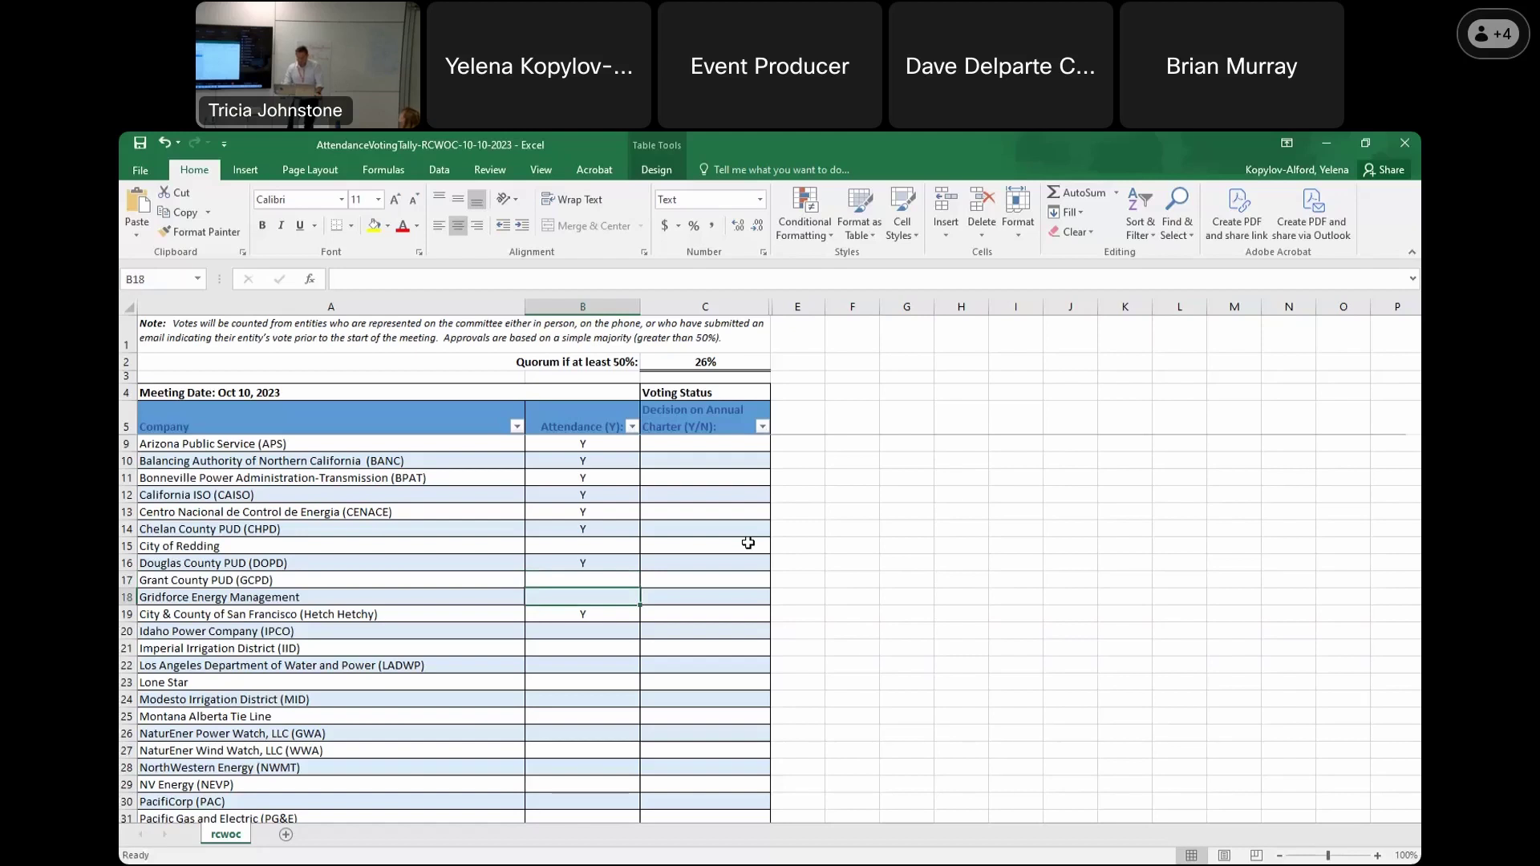
{"action": "key", "text": "Down"}
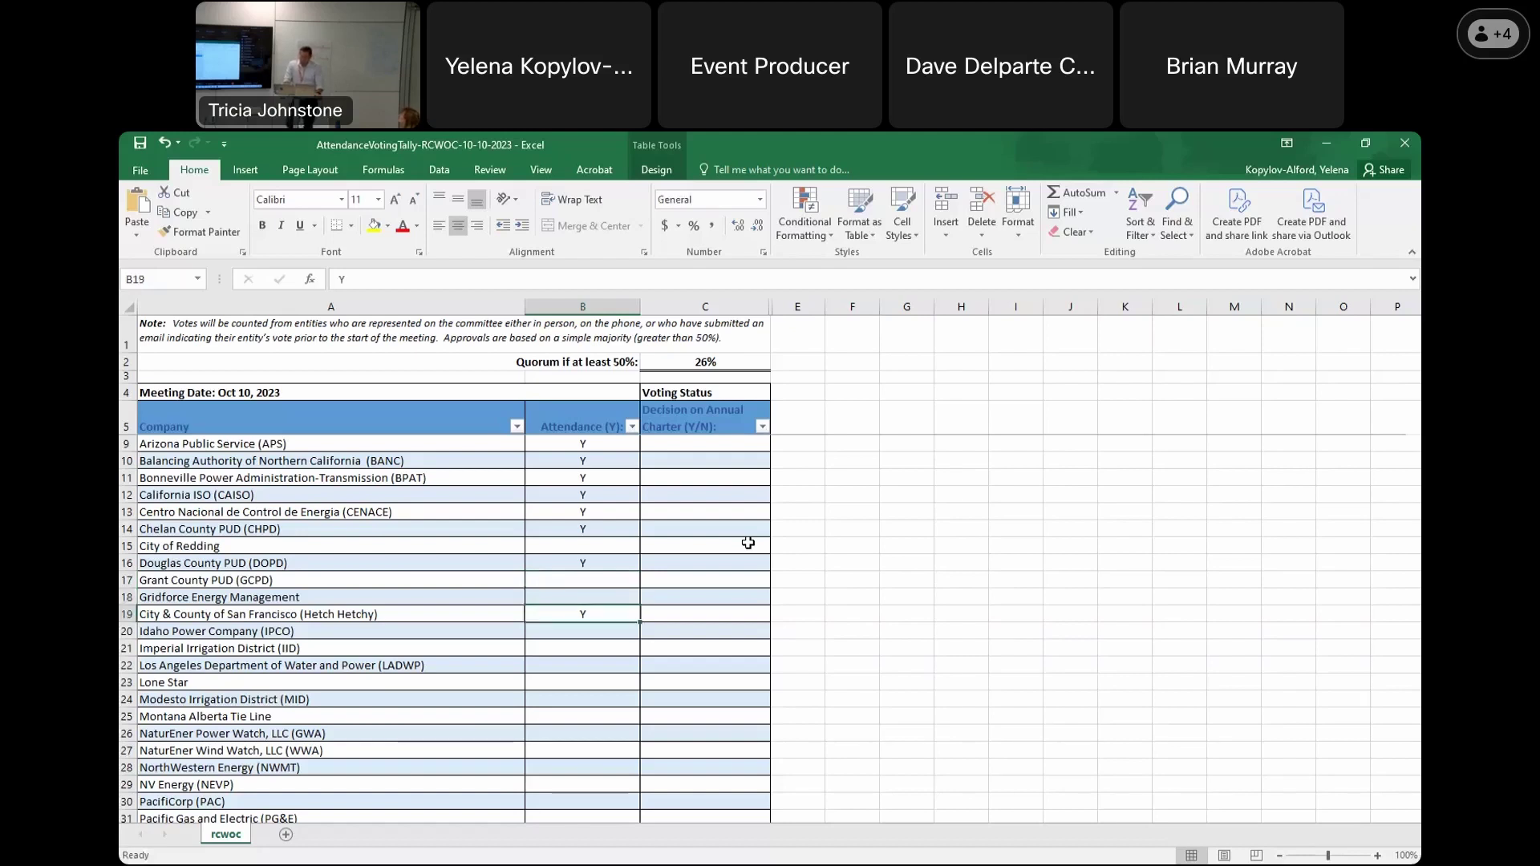
{"action": "key", "text": "Up"}
{"action": "key", "text": "Up"}
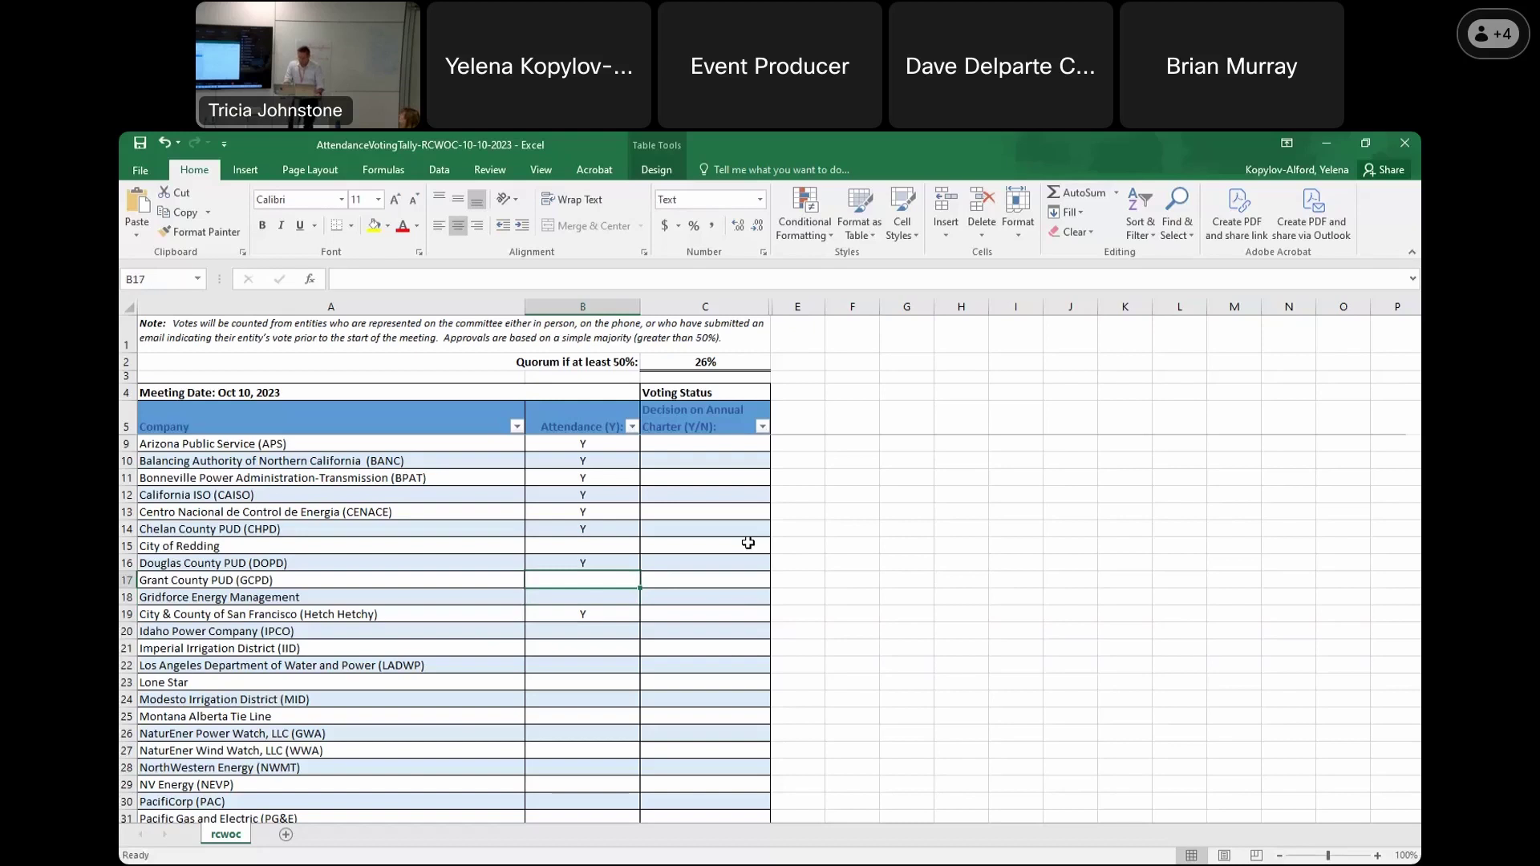
{"action": "type", "text": "Y"}
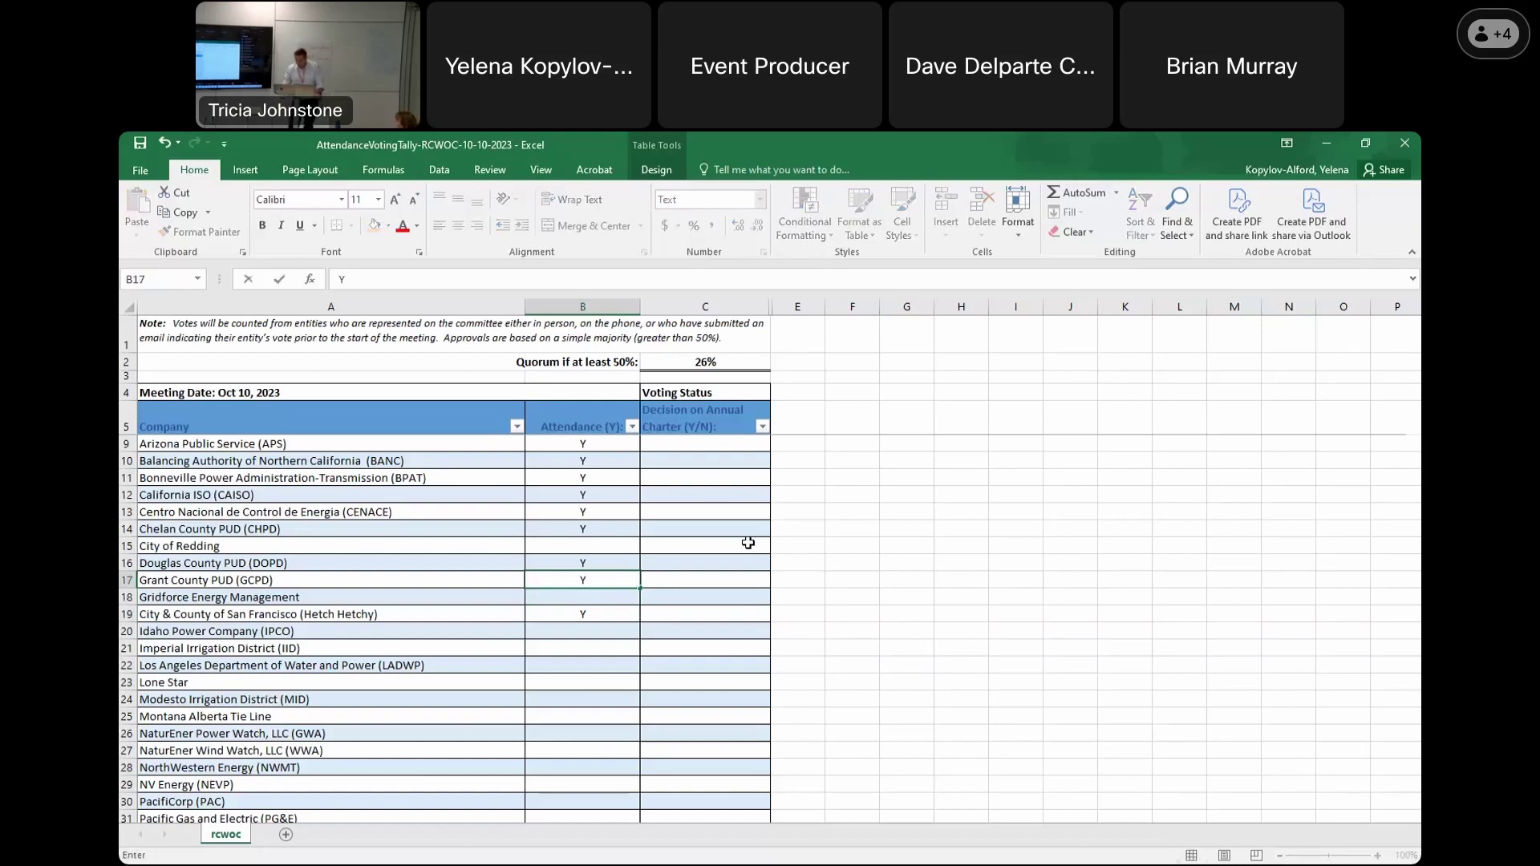
{"action": "key", "text": "Return"}
Enter Y as the attendance for Imperial Irrigation District (IID), leaving Gridforce Energy Management and Idaho Power Company blank
{"action": "key", "text": "Down"}
{"action": "key", "text": "Down"}
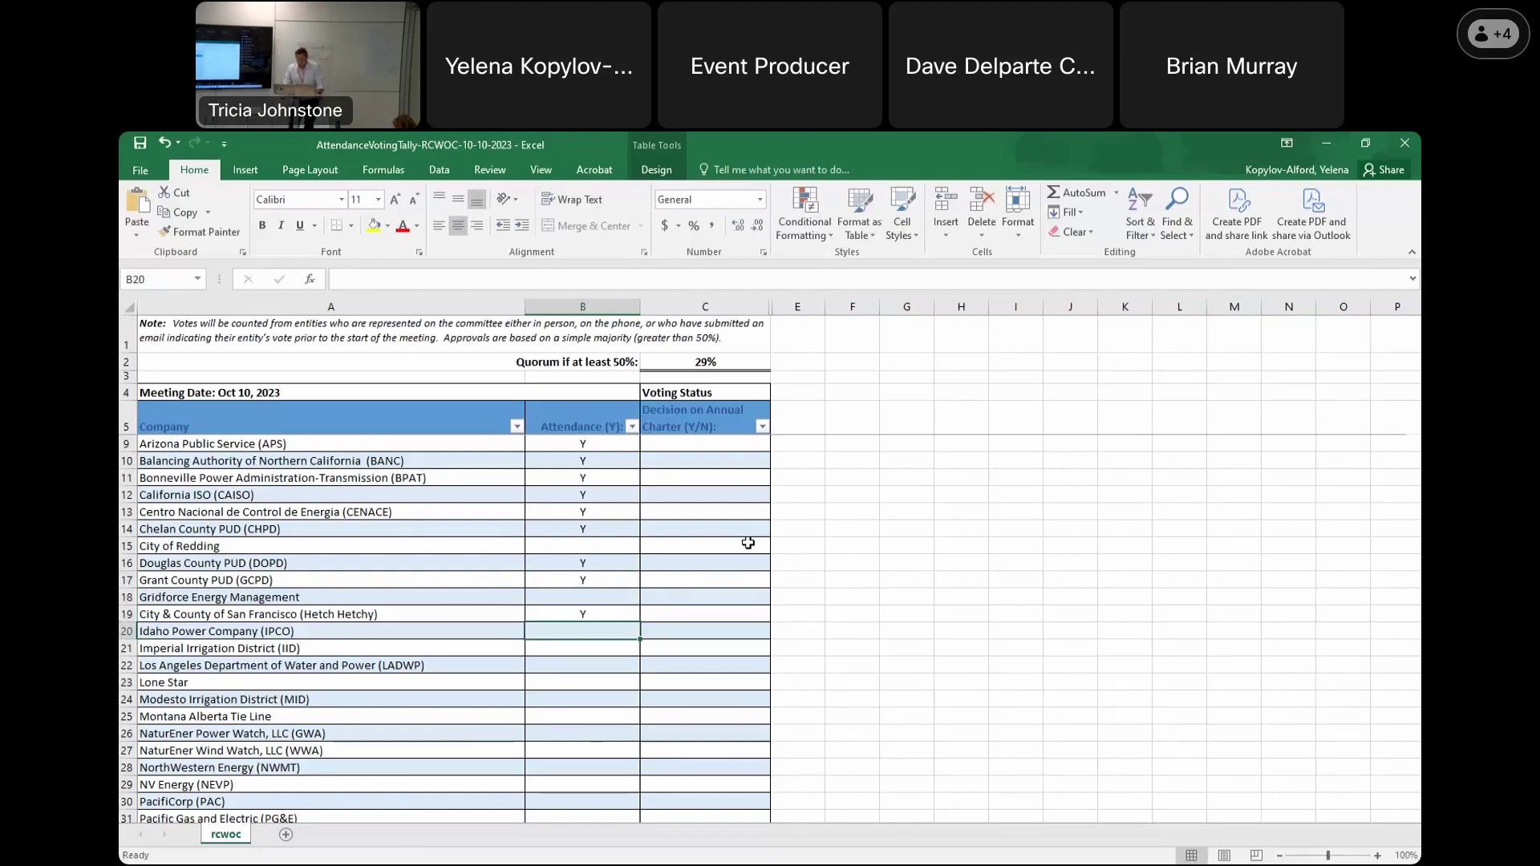
{"action": "scroll", "coordinate": [748, 543], "scroll_direction": "down", "scroll_amount": 1}
{"action": "key", "text": "Down"}
{"action": "type", "text": "Y"}
{"action": "key", "text": "Return"}
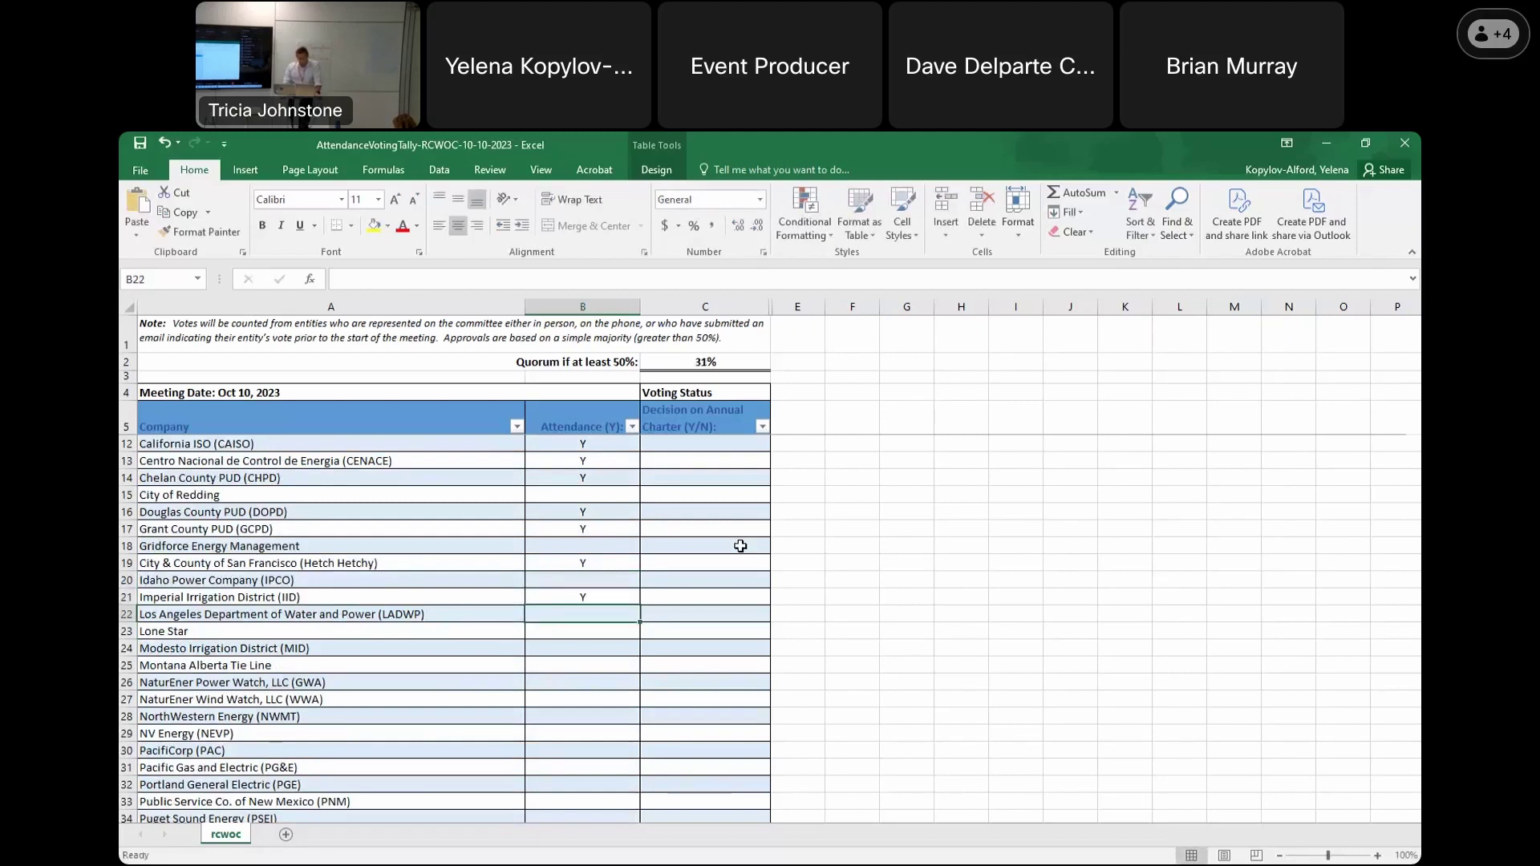
Record attendance Y for Los Angeles Department of Water and Power and Modesto Irrigation District, leaving Lone Star and Montana Alberta Tie Line blank
{"action": "key", "text": "Down"}
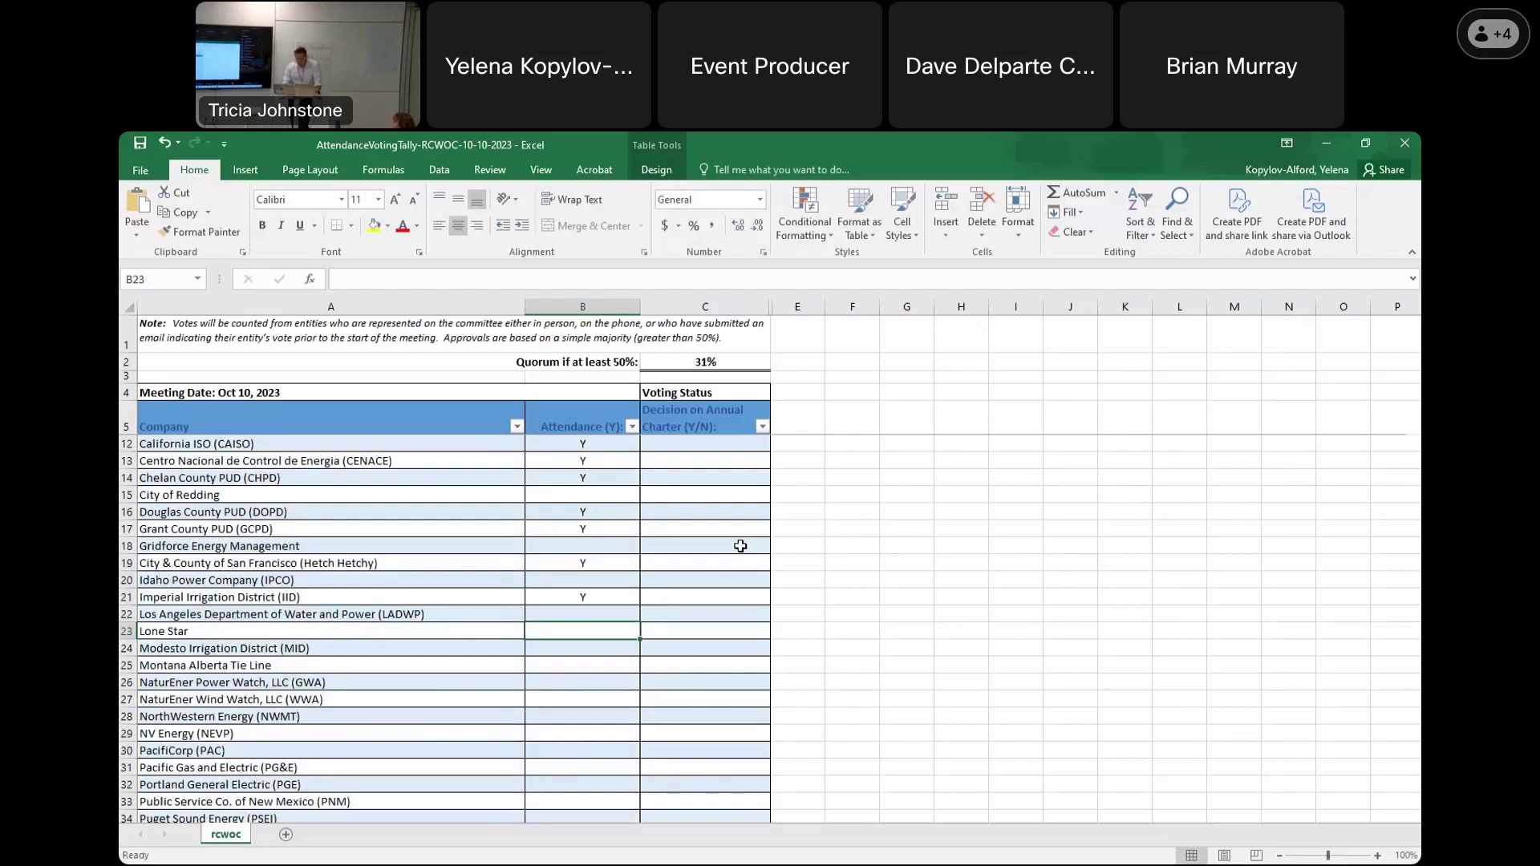
{"action": "key", "text": "Up"}
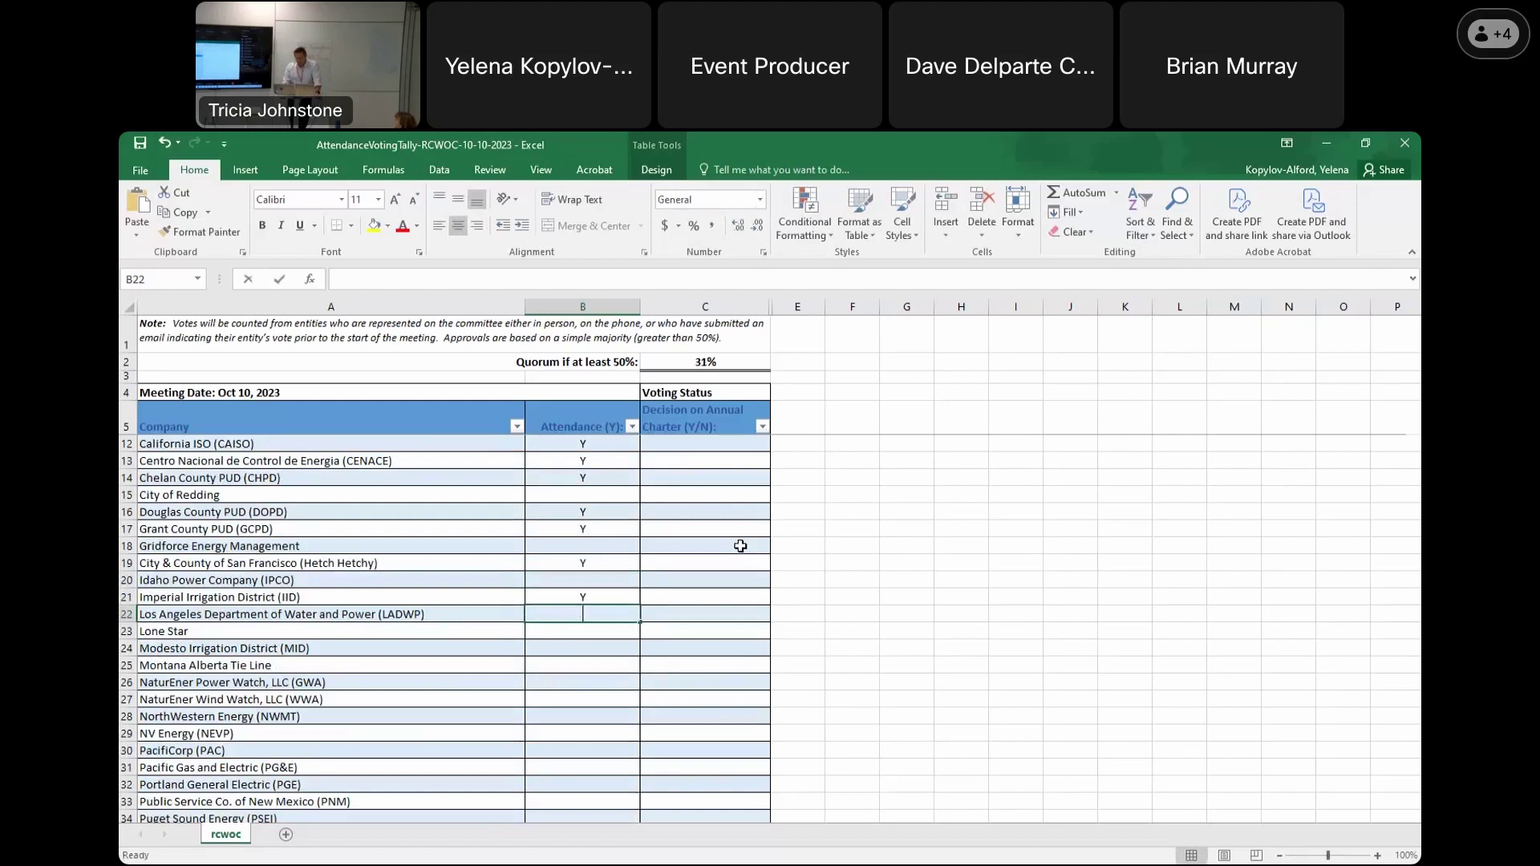
{"action": "type", "text": "Y"}
{"action": "key", "text": "ctrl+Return"}
{"action": "key", "text": "Down"}
{"action": "key", "text": "Down"}
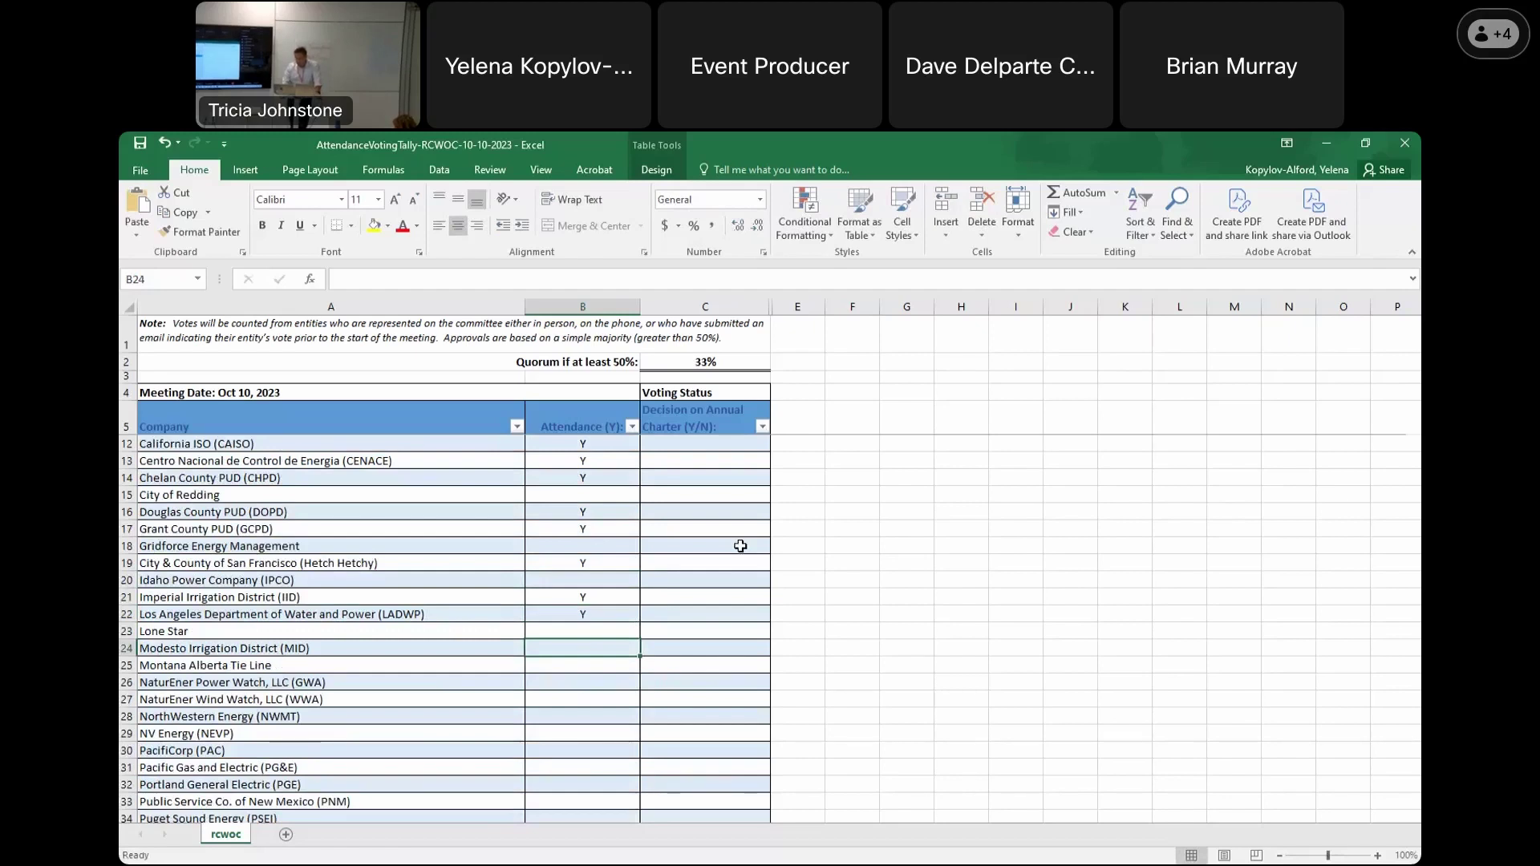
{"action": "type", "text": "Y"}
{"action": "key", "text": "Return"}
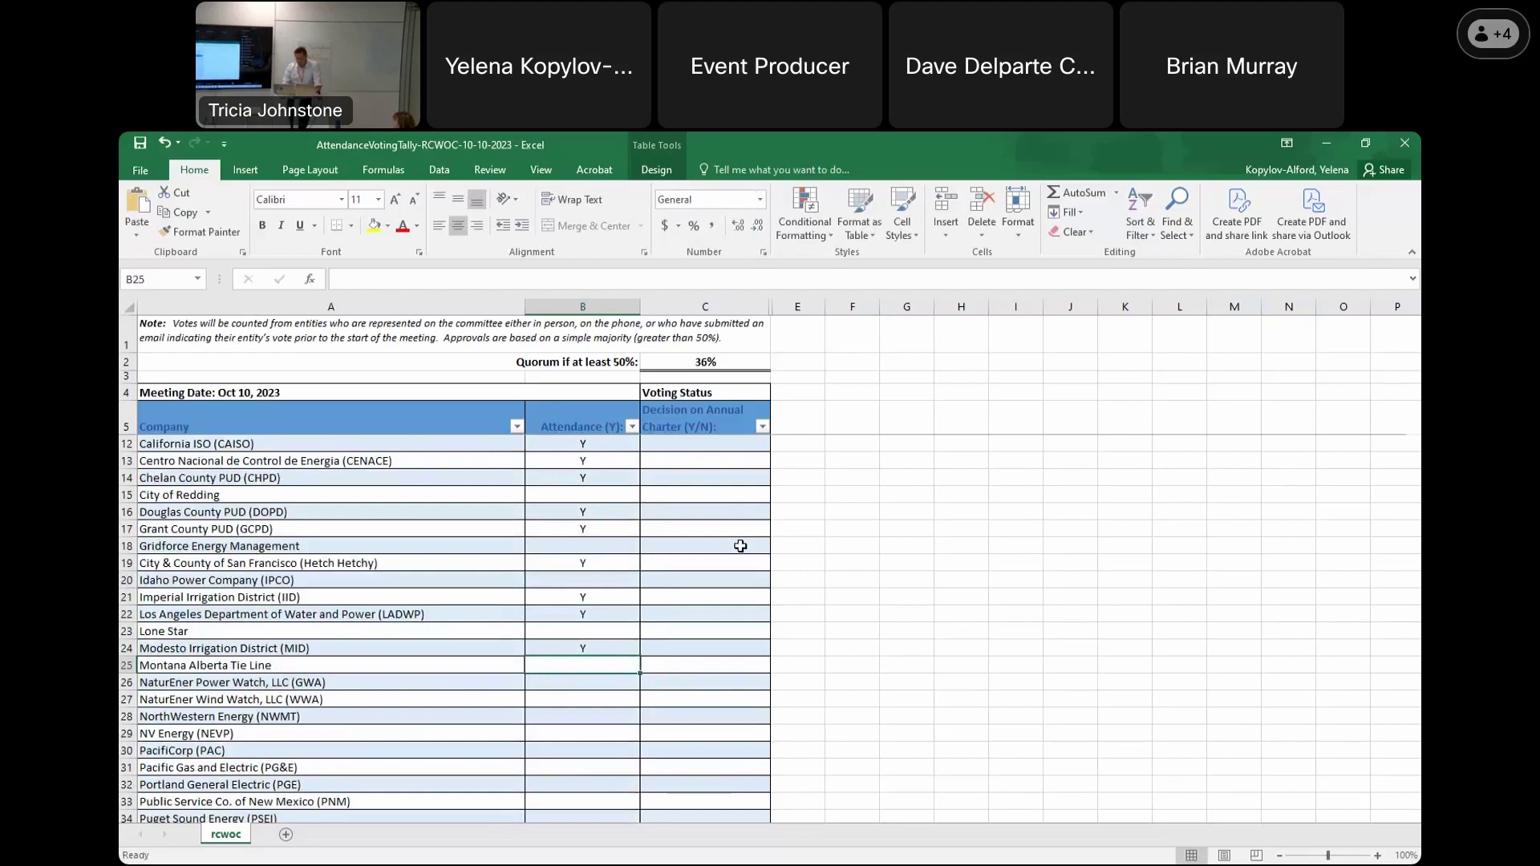
{"action": "key", "text": "Return"}
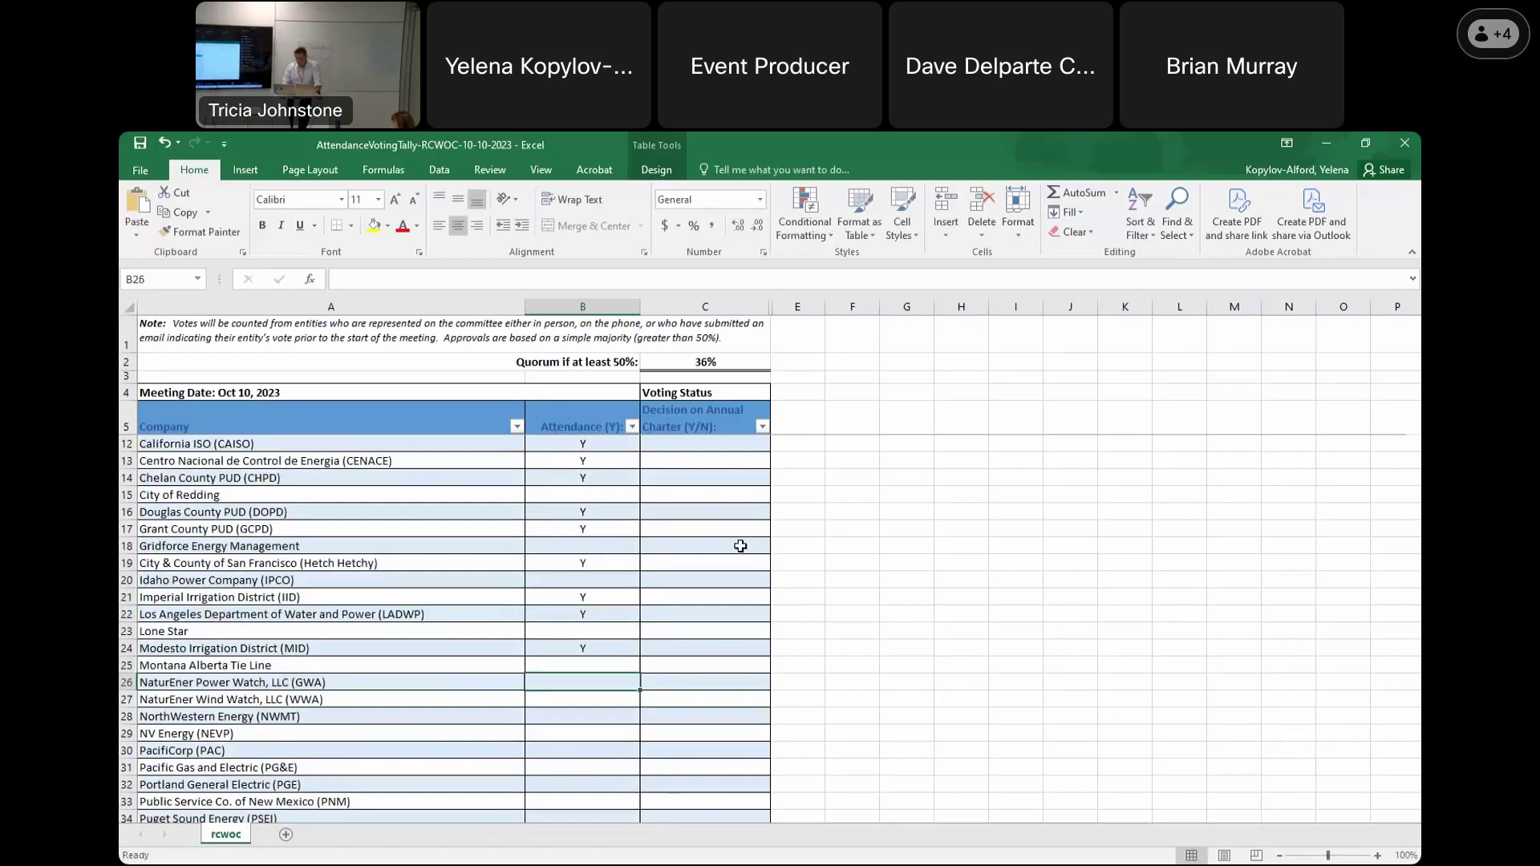
Enter Y as the attendance for Montana Alberta Tie Line, clearing the entry mistakenly started for NaturEner Power Watch
{"action": "scroll", "coordinate": [741, 545], "scroll_direction": "down", "scroll_amount": 1}
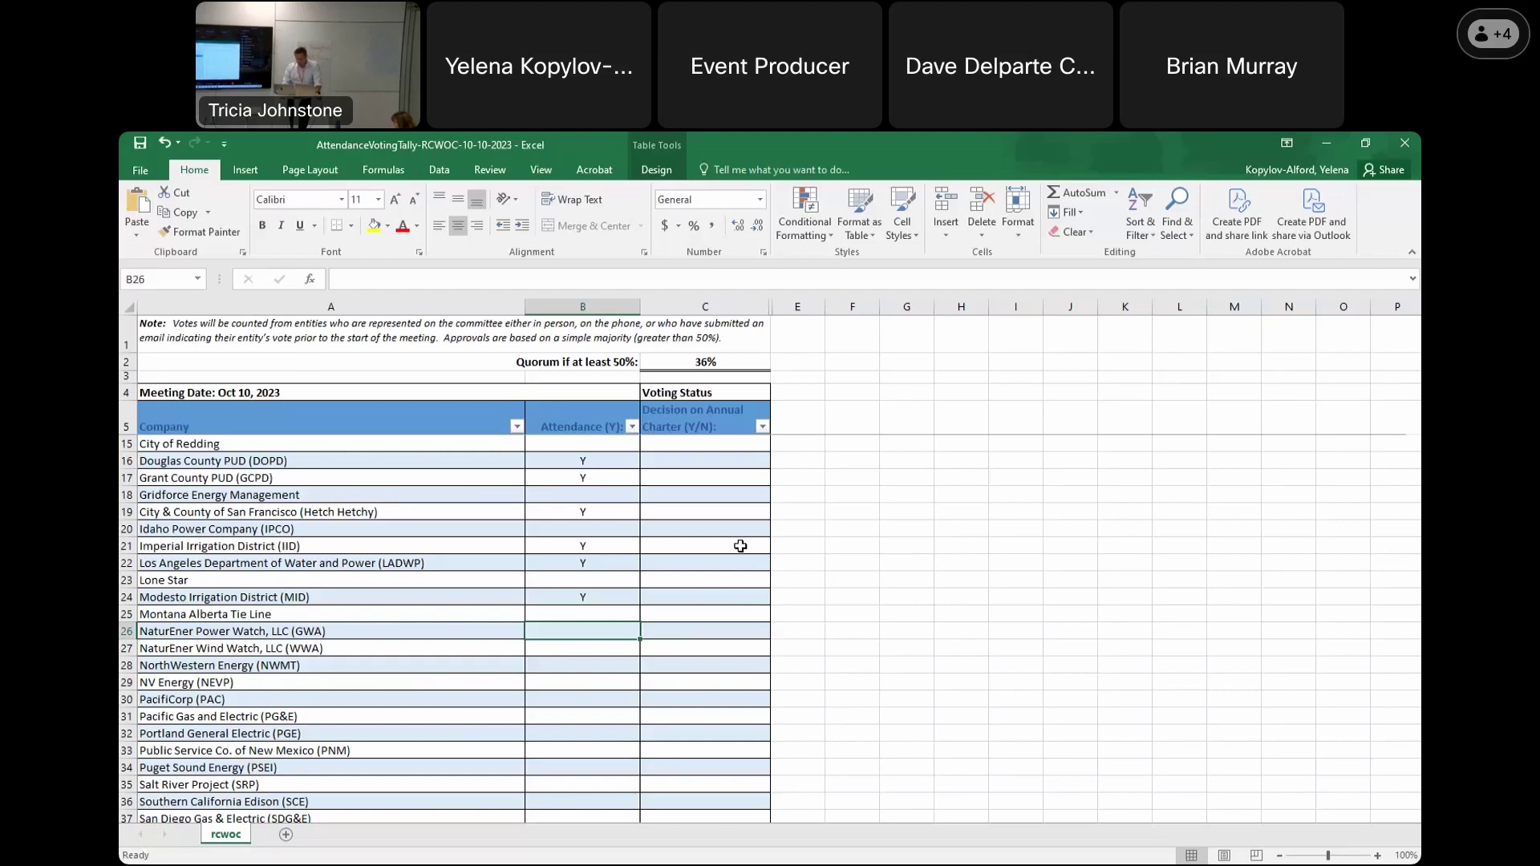
{"action": "type", "text": "Y"}
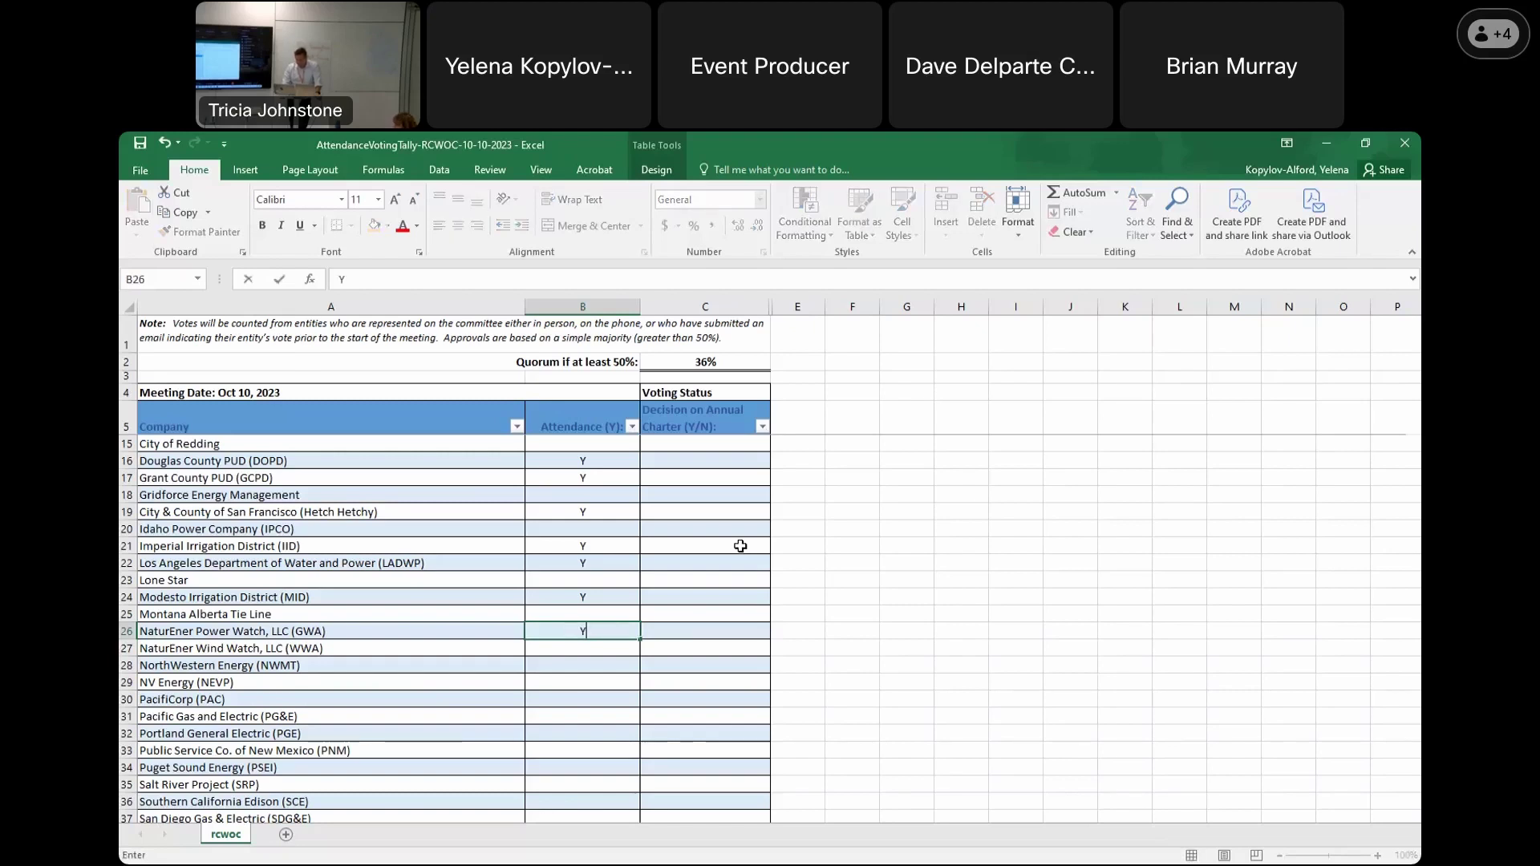
{"action": "key", "text": "BackSpace"}
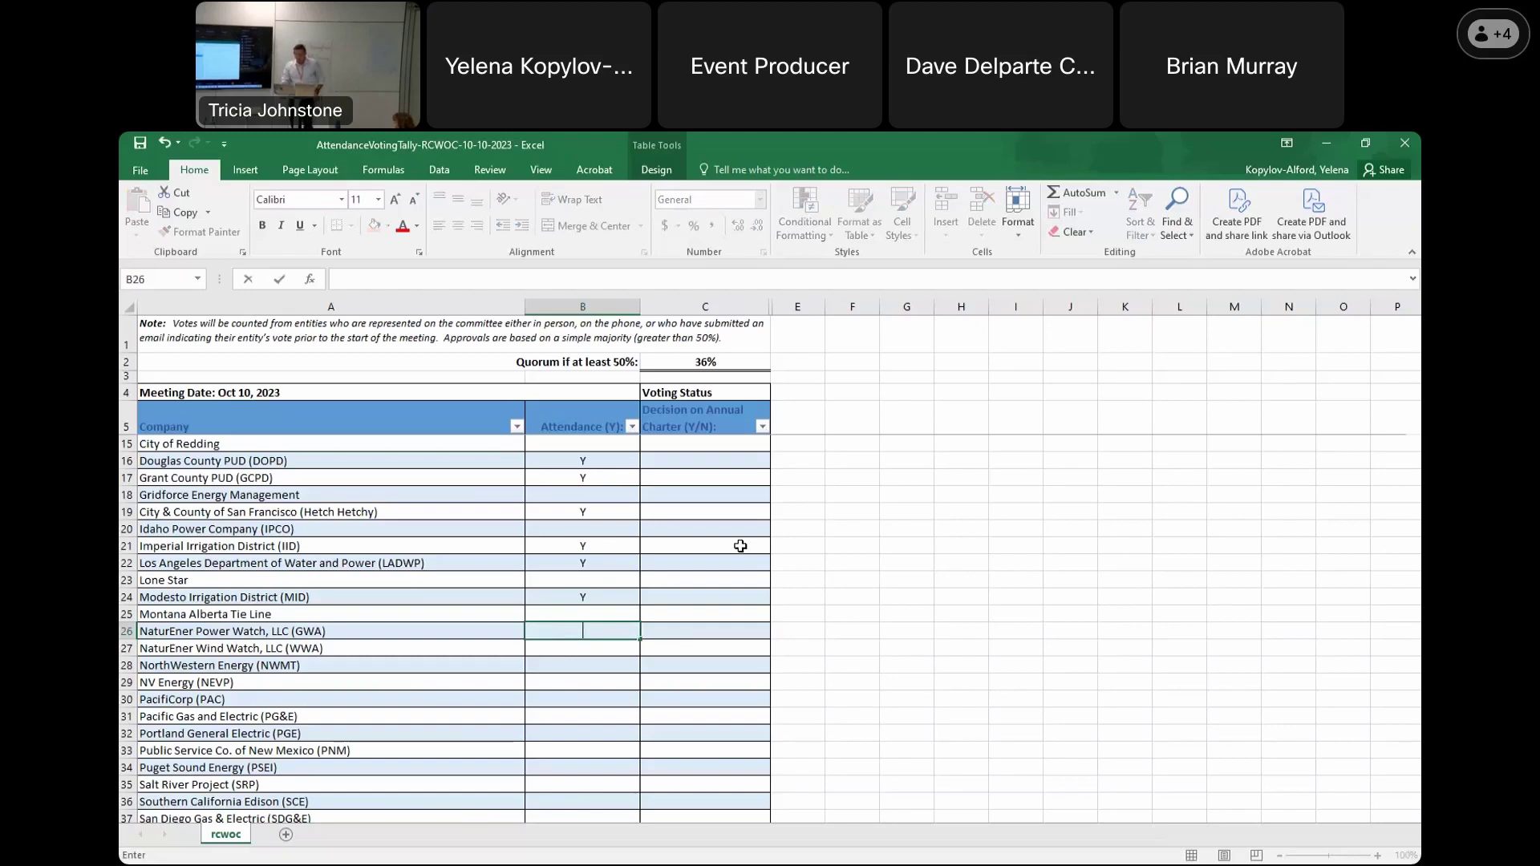
{"action": "key", "text": "Up"}
{"action": "type", "text": "Y"}
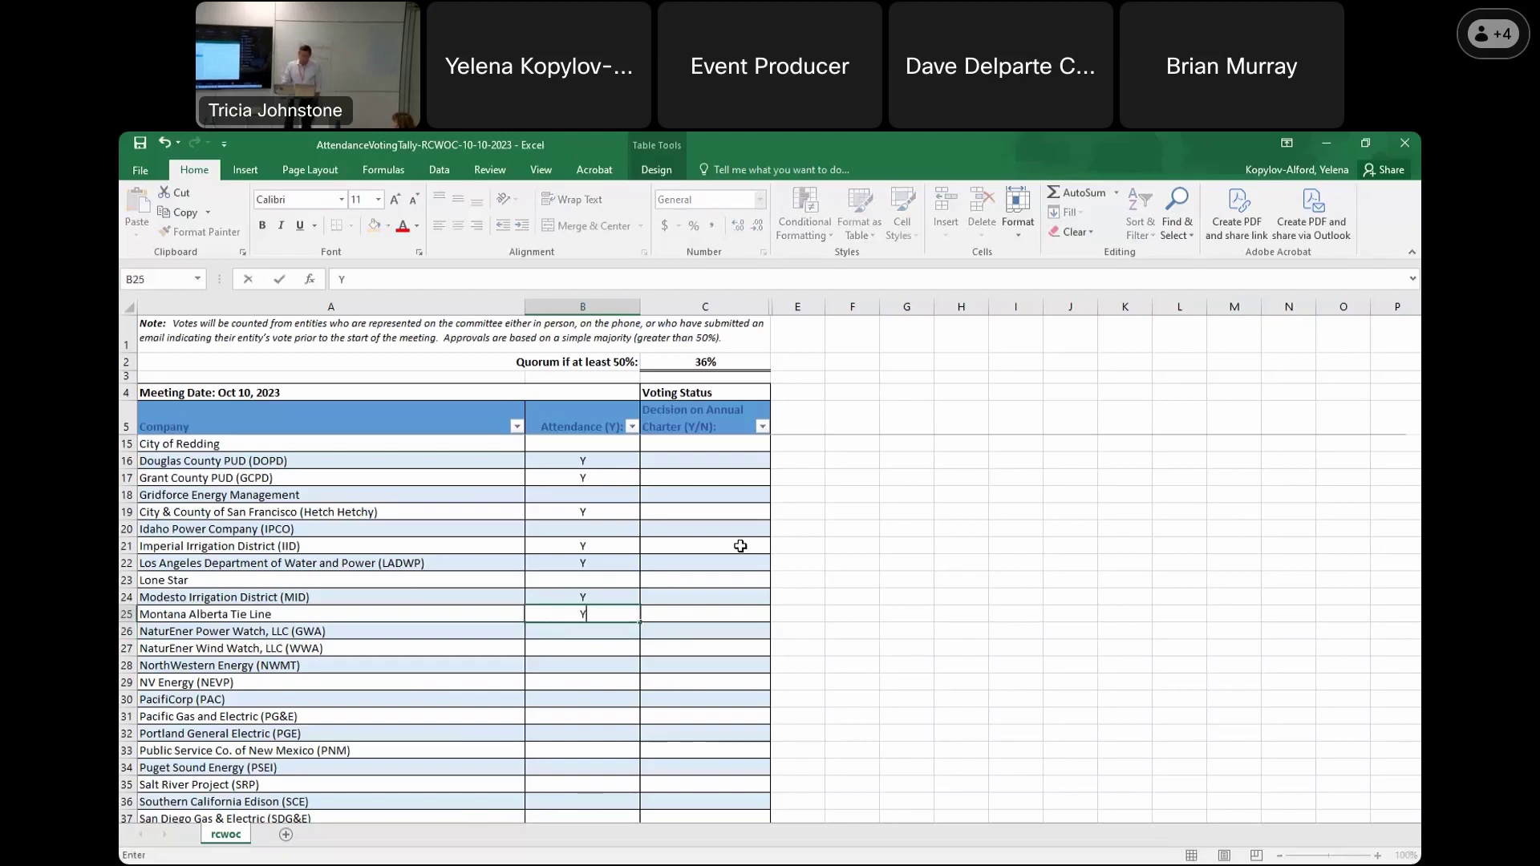
{"action": "key", "text": "Return"}
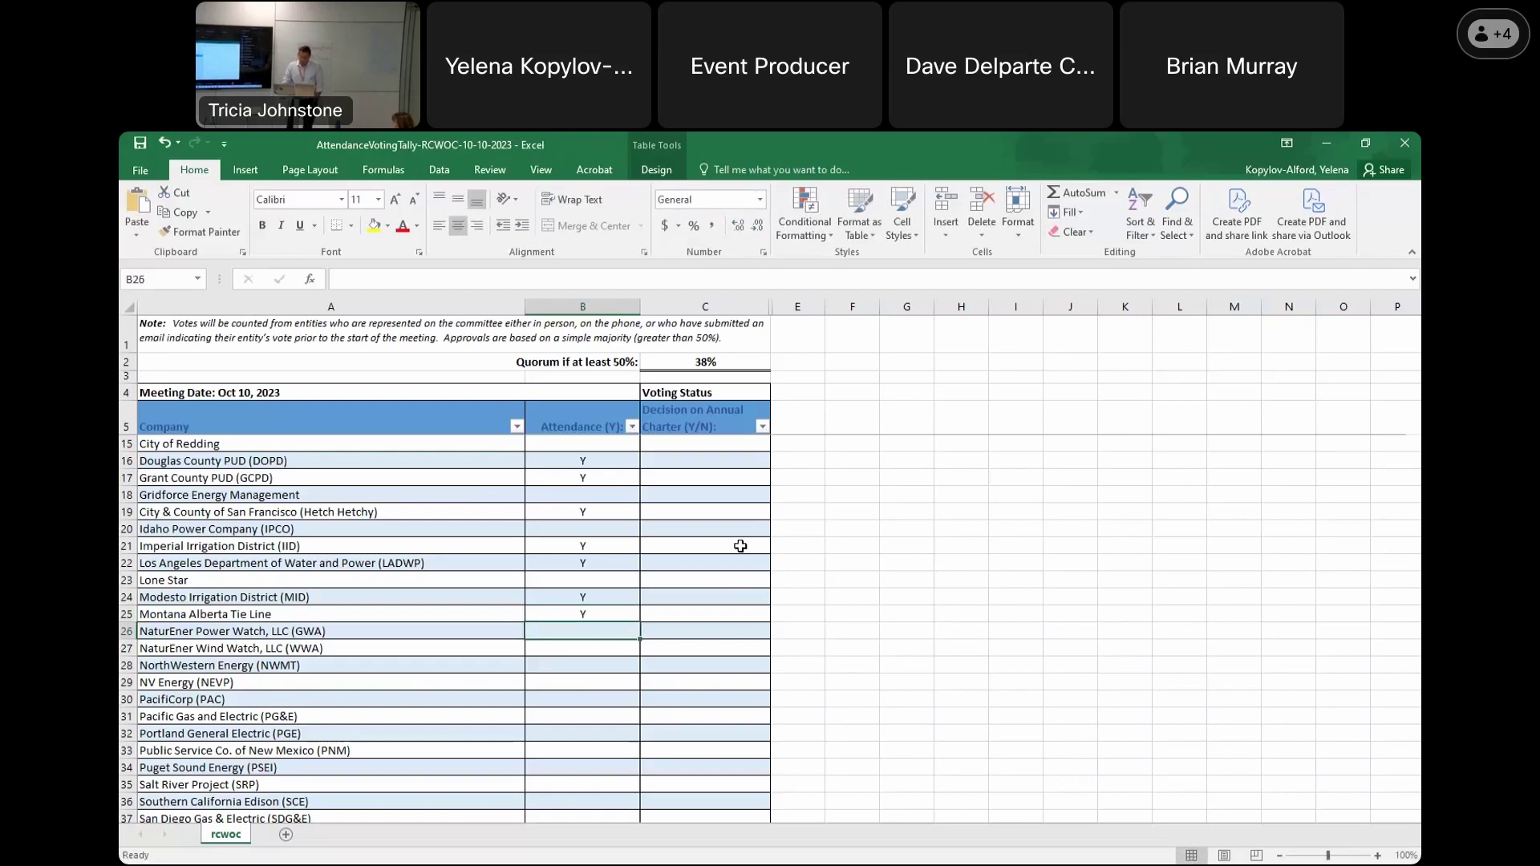
Record attendance Y for PacifiCorp, Pacific Gas and Electric and Portland General Electric, leaving the NaturEner companies, NorthWestern Energy and NV Energy blank
{"action": "key", "text": "Down"}
{"action": "key", "text": "Down"}
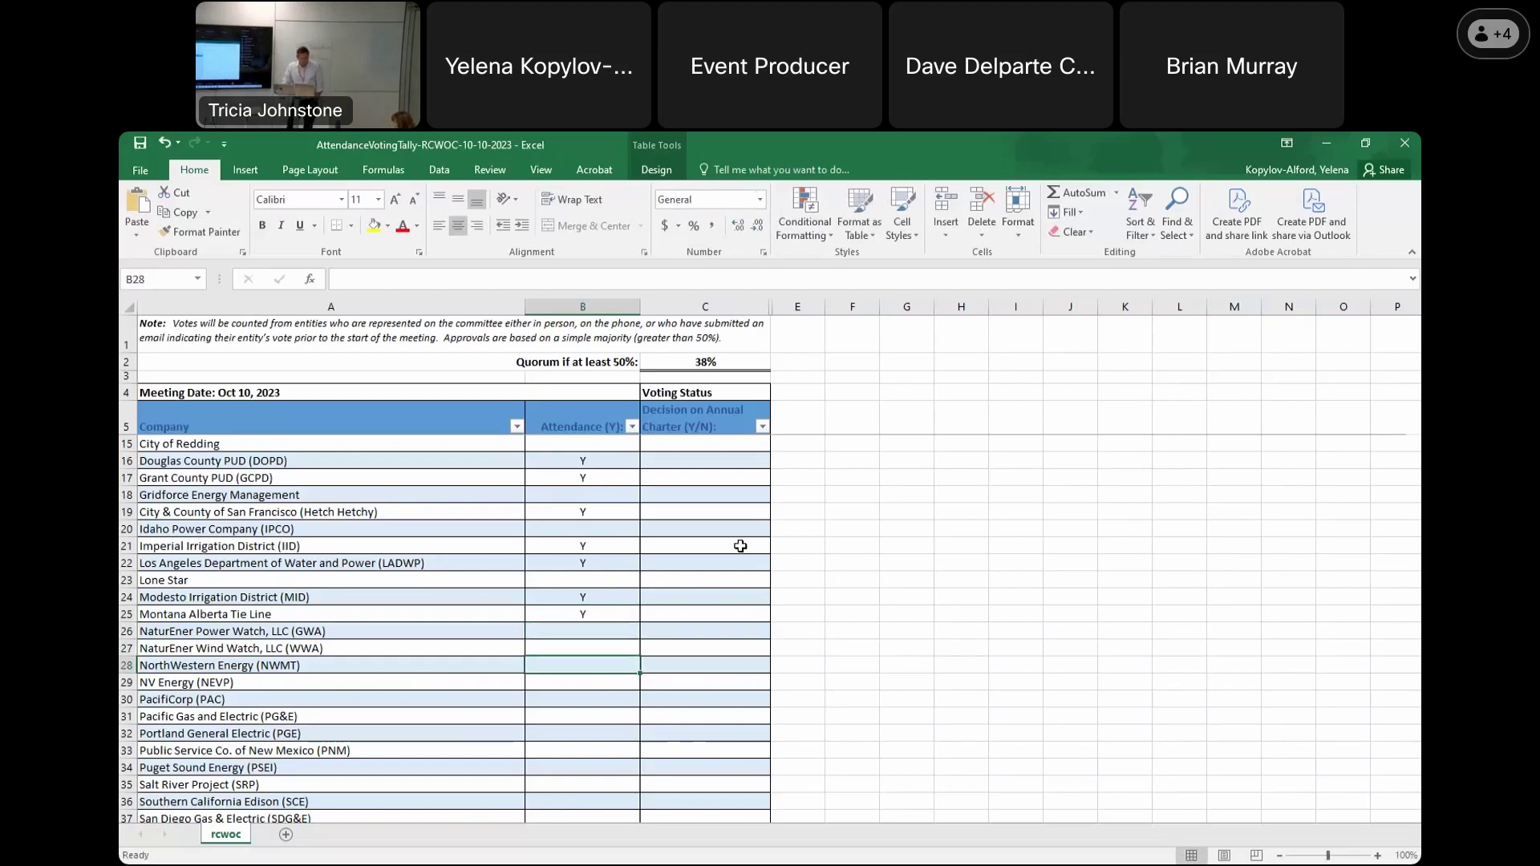
{"action": "key", "text": "Return"}
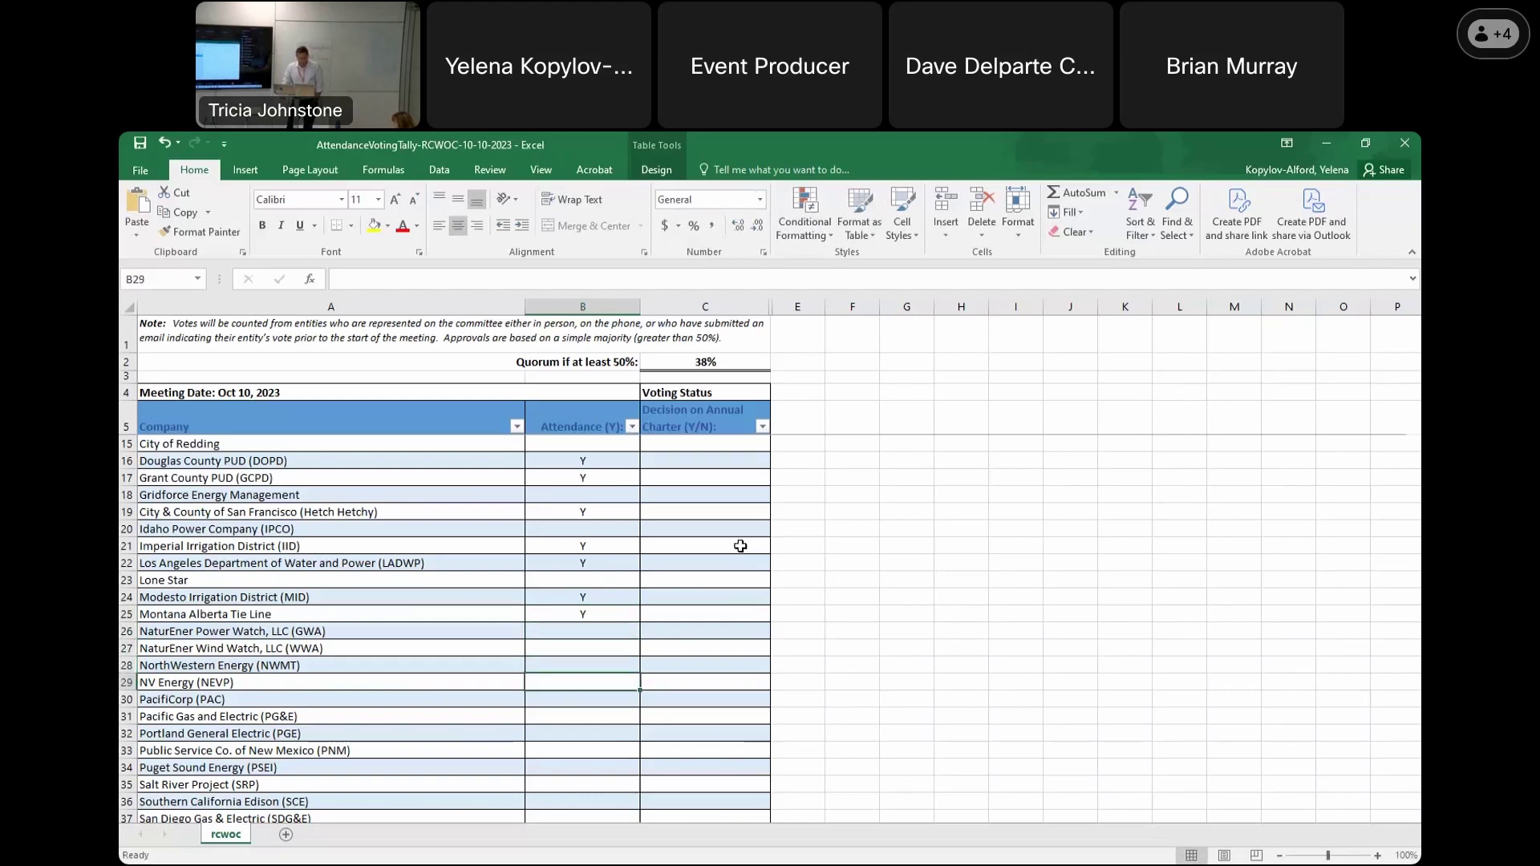
{"action": "scroll", "coordinate": [740, 550], "scroll_direction": "down", "scroll_amount": 1}
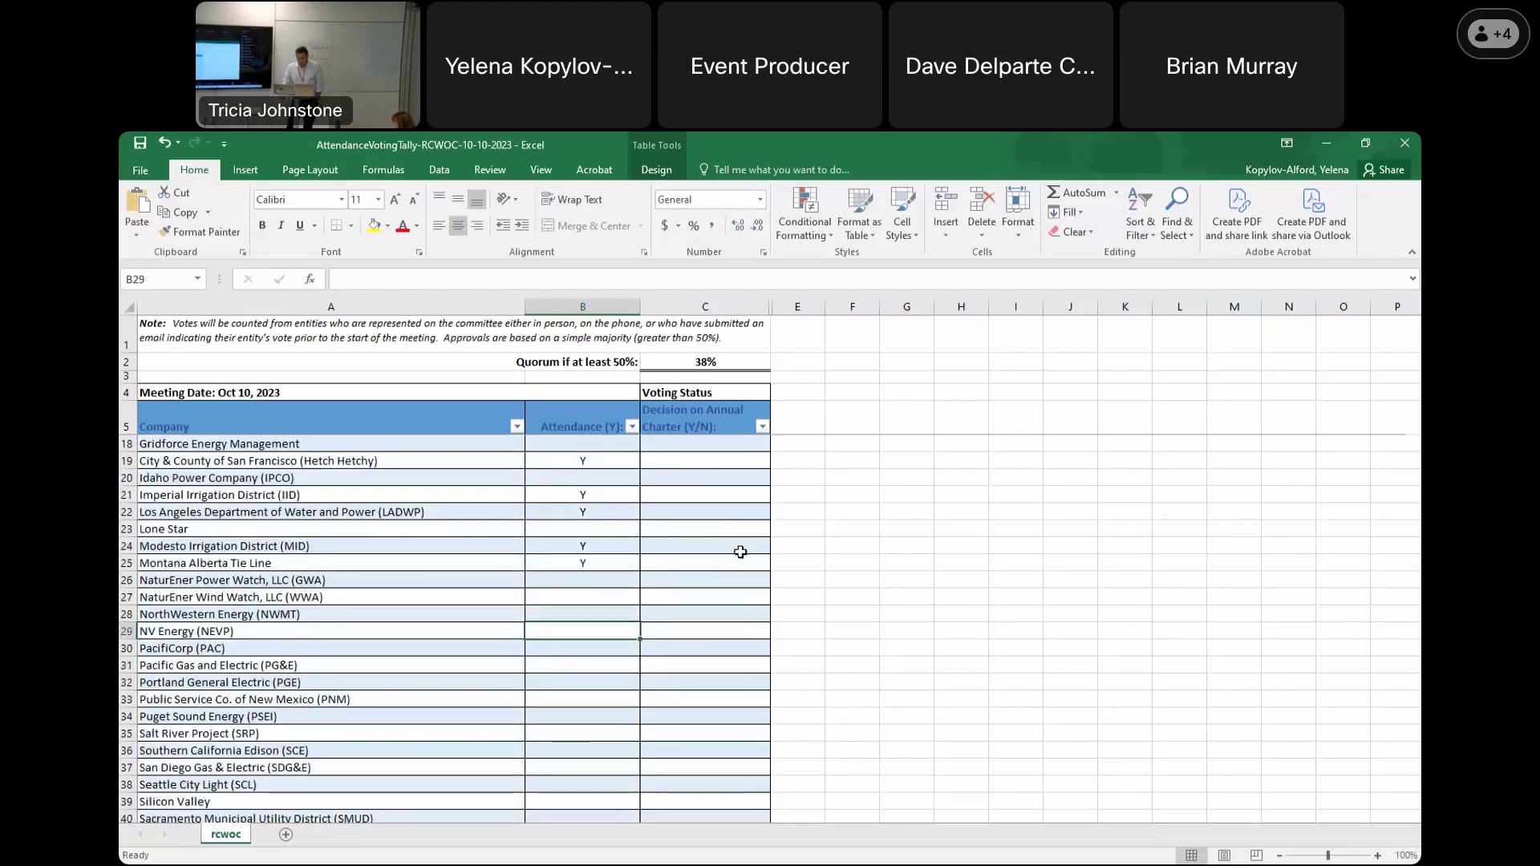
{"action": "scroll", "coordinate": [740, 552], "scroll_direction": "down", "scroll_amount": 1}
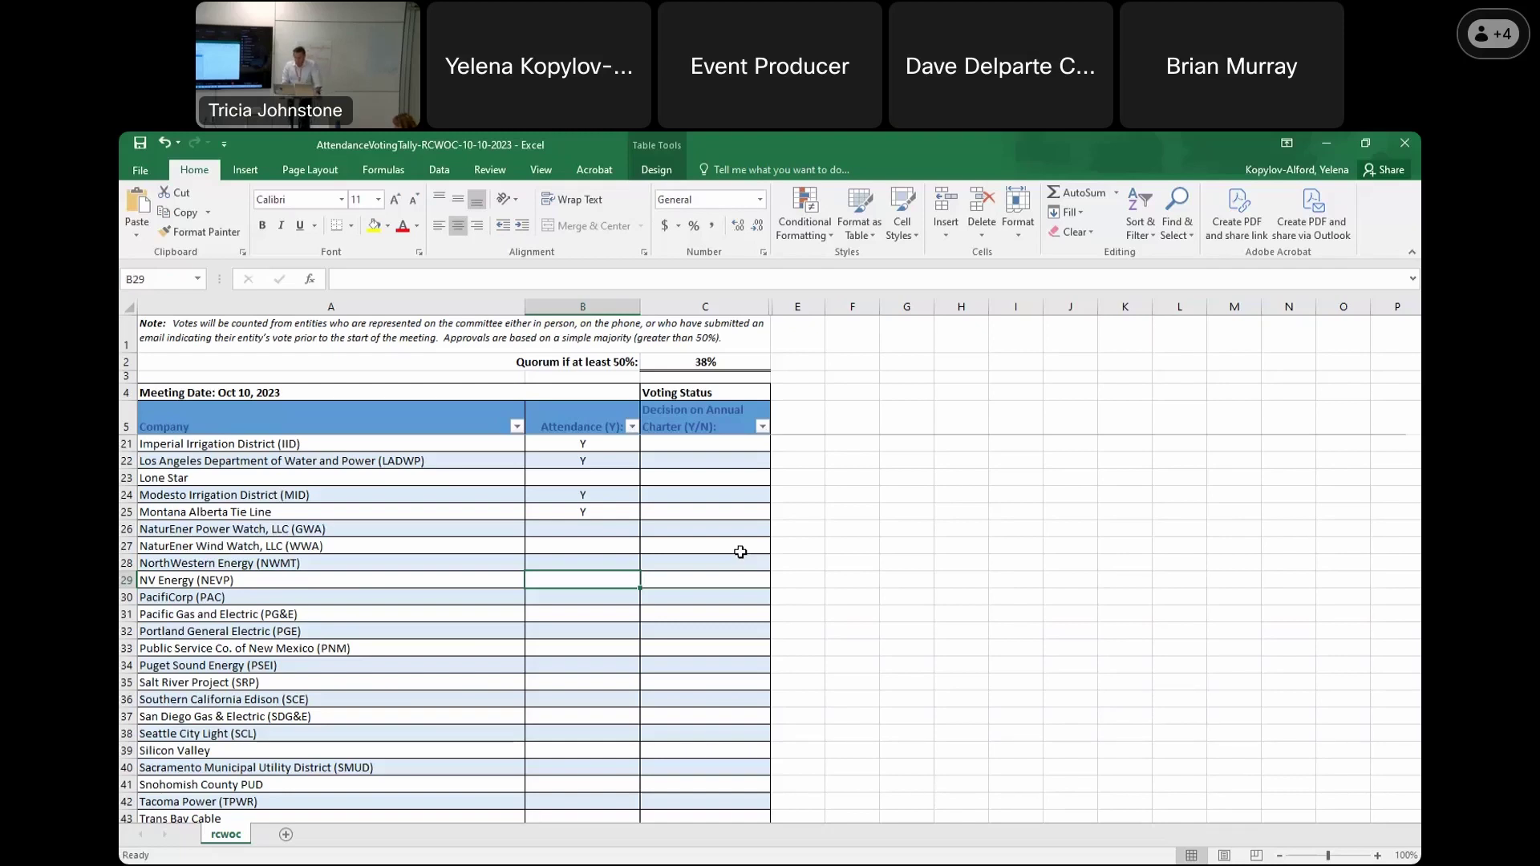
{"action": "key", "text": "Down"}
{"action": "type", "text": "Y"}
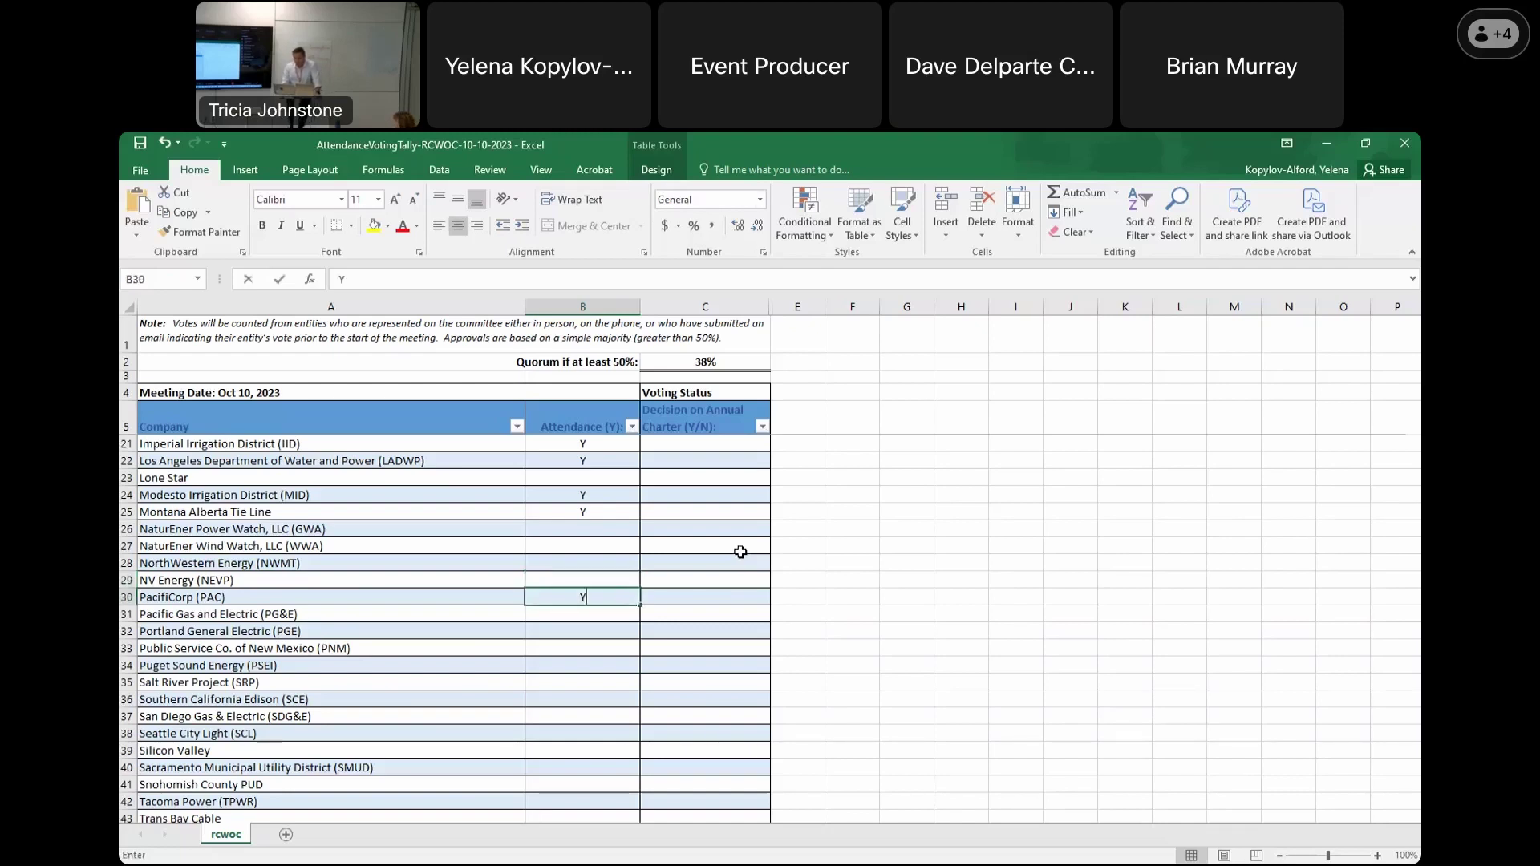
{"action": "key", "text": "Return"}
{"action": "type", "text": "Y"}
{"action": "key", "text": "Return"}
{"action": "type", "text": "Y"}
{"action": "key", "text": "ctrl+Return"}
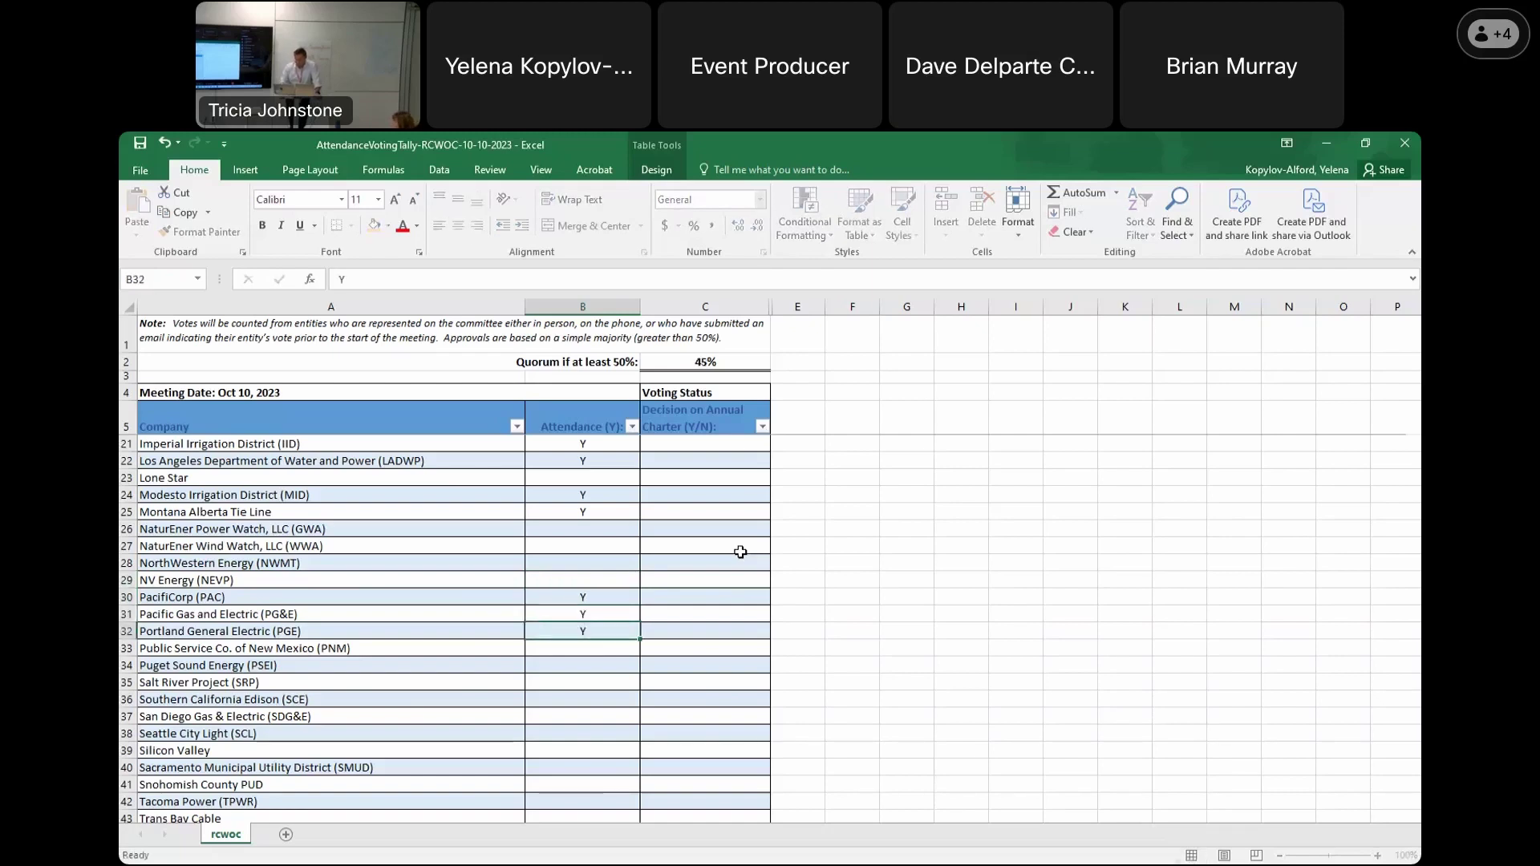
Mark Public Service Co. of New Mexico, Salt River Project and Southern California Edison as attending with Y, leaving Puget Sound Energy blank
{"action": "key", "text": "Down"}
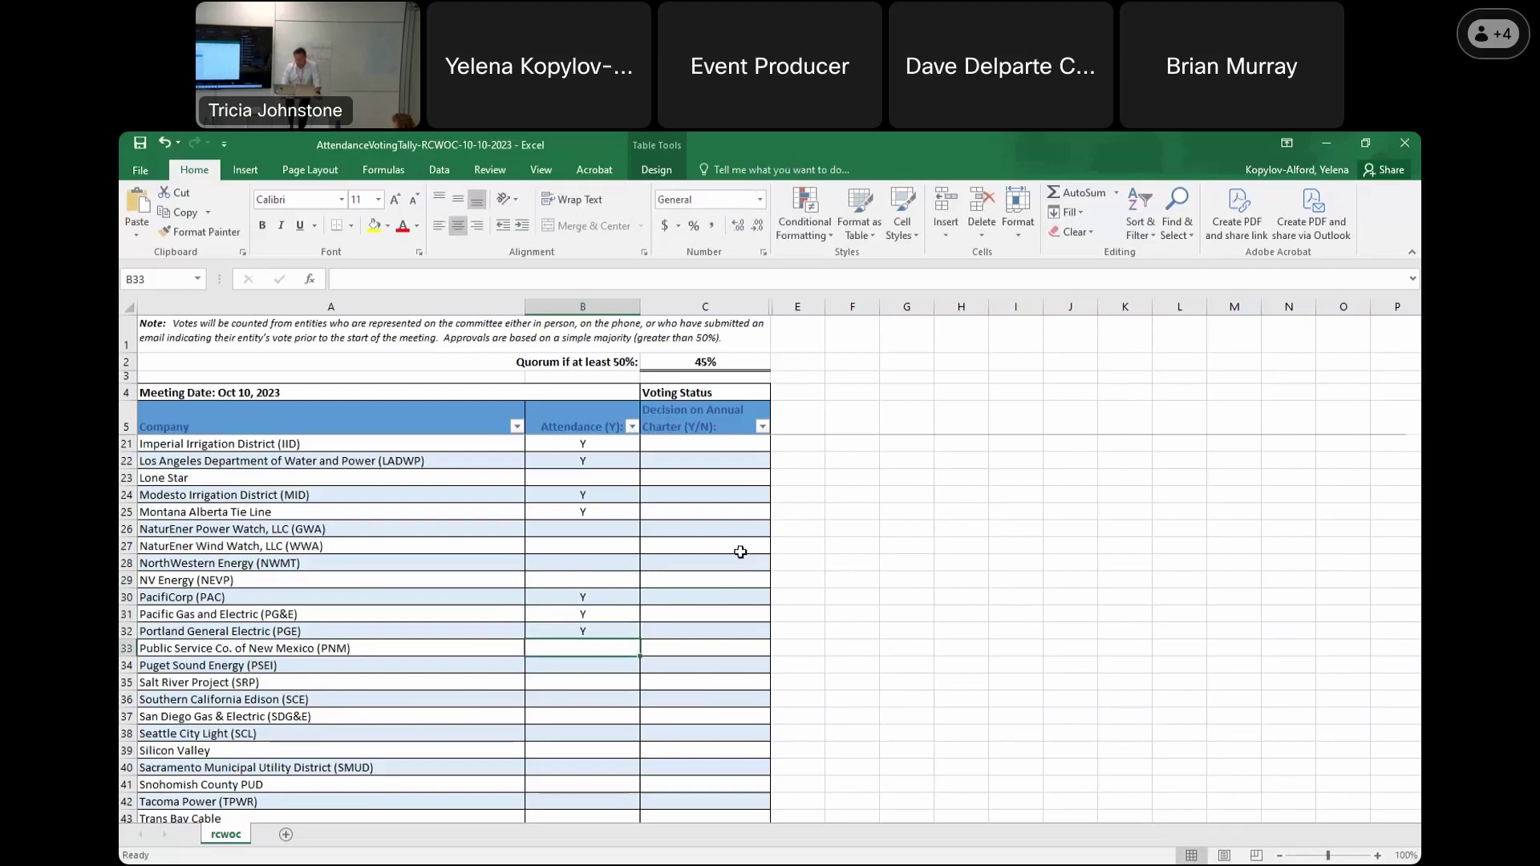
{"action": "type", "text": "Y"}
{"action": "key", "text": "Return"}
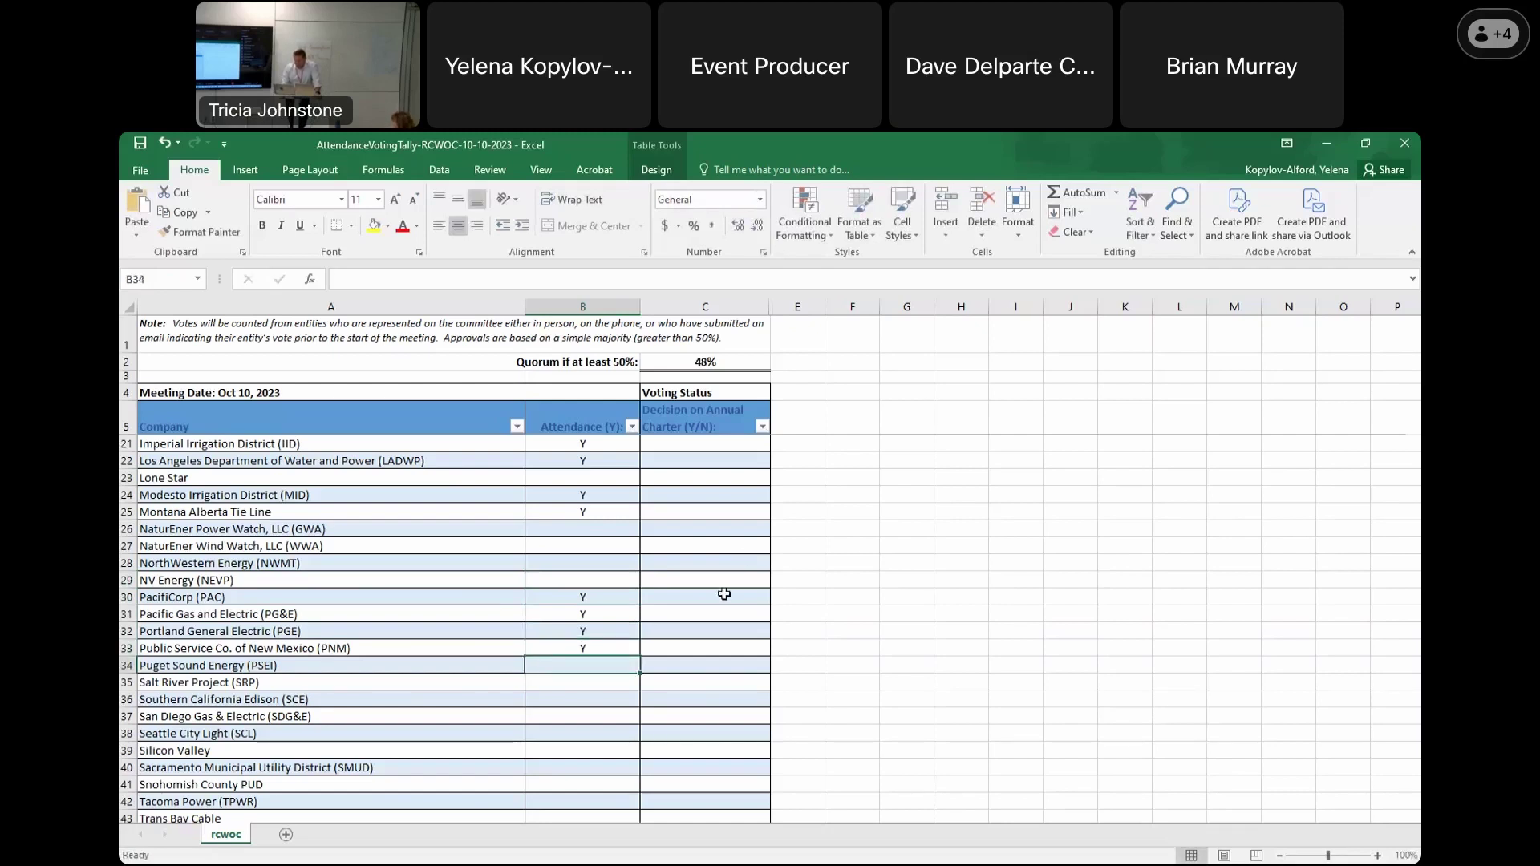
{"action": "scroll", "coordinate": [724, 593], "scroll_direction": "down", "scroll_amount": 1}
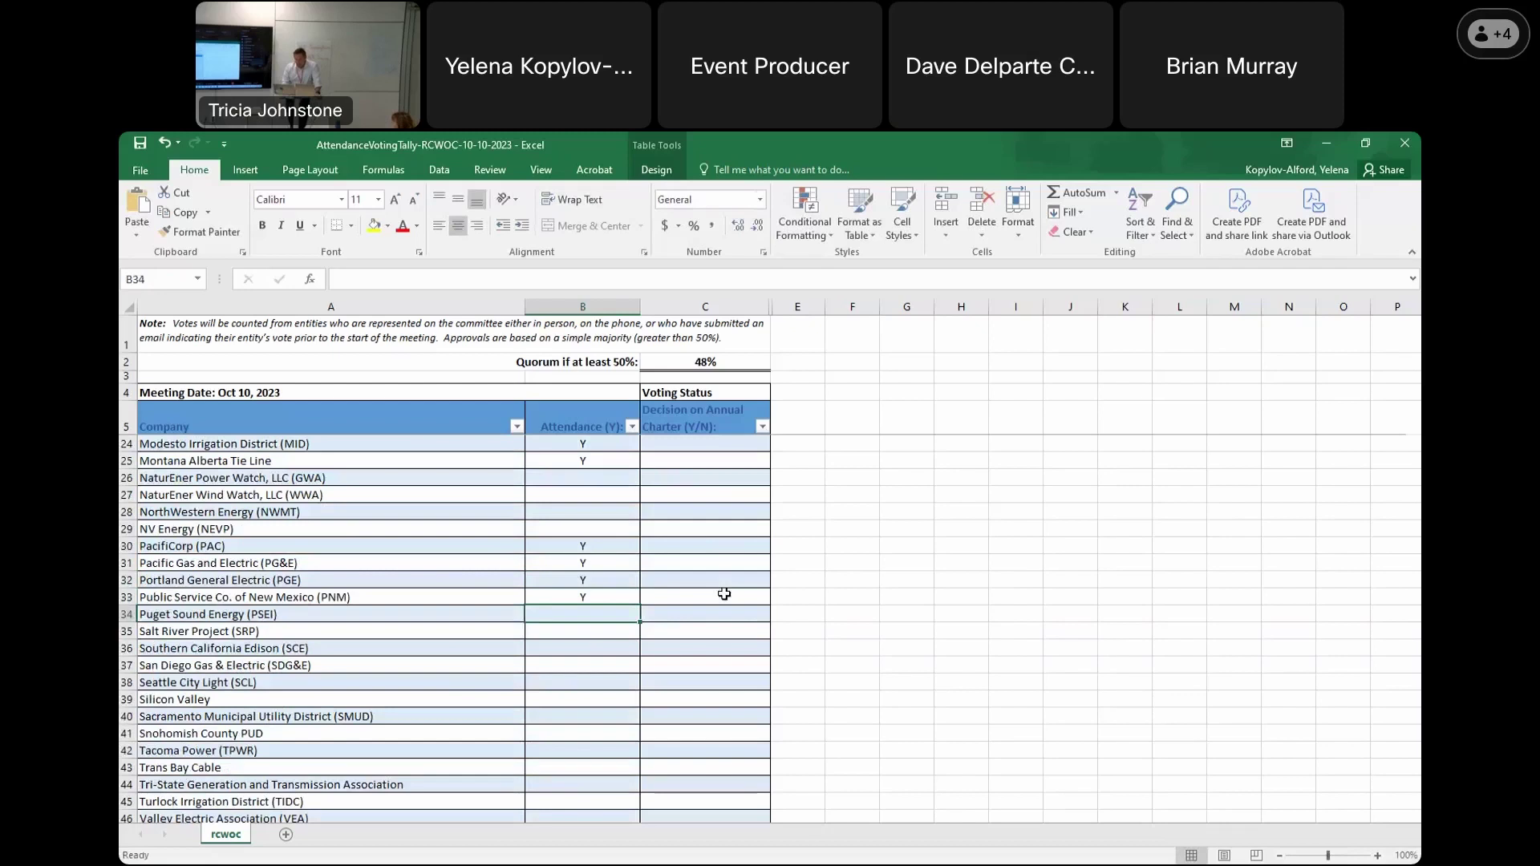
{"action": "key", "text": "Down"}
{"action": "type", "text": "Y"}
{"action": "key", "text": "Return"}
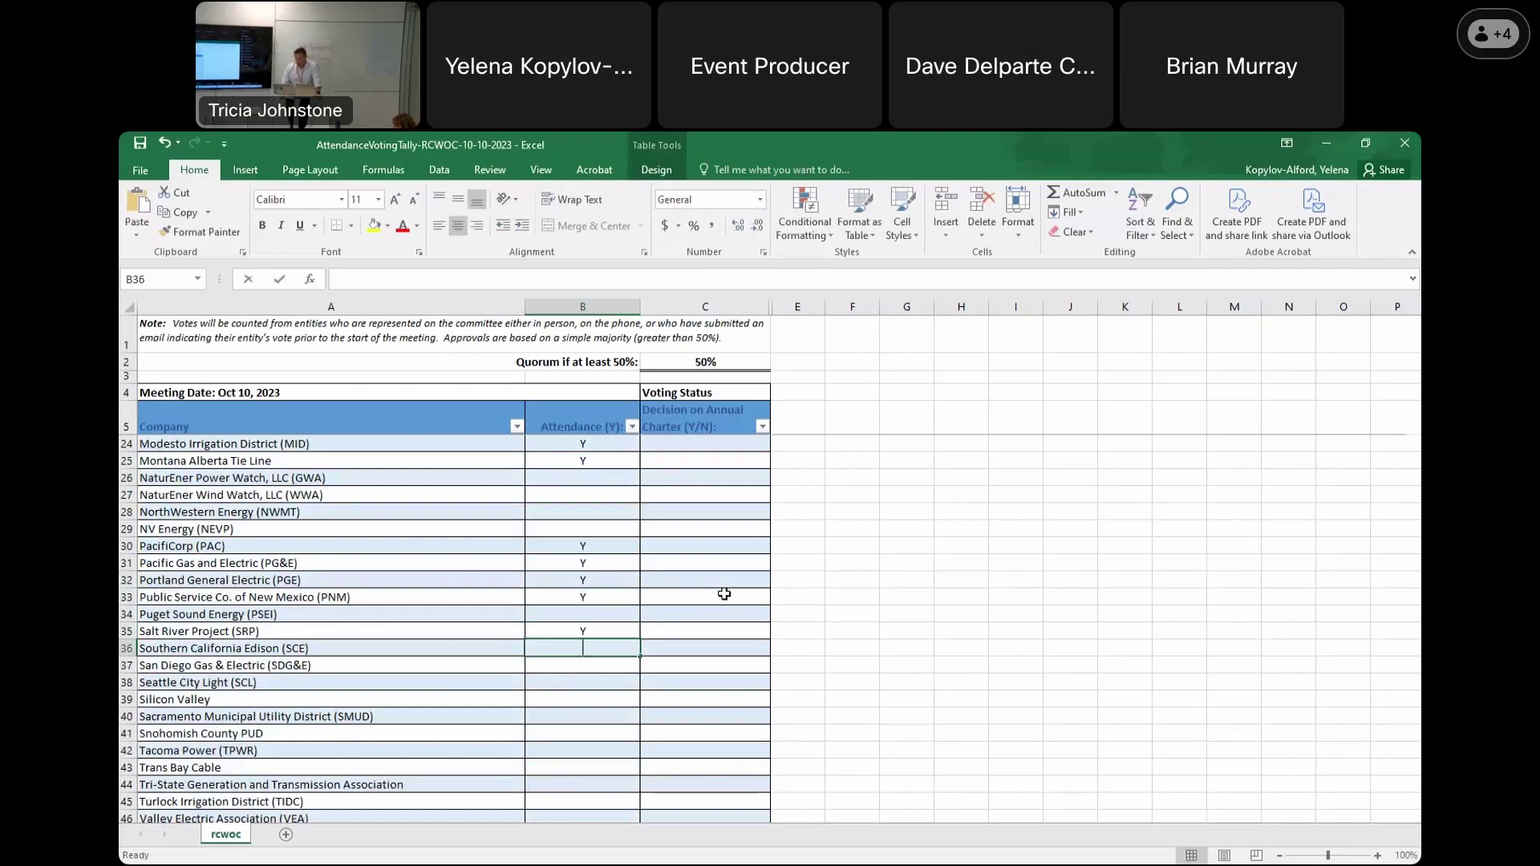
{"action": "type", "text": "Y"}
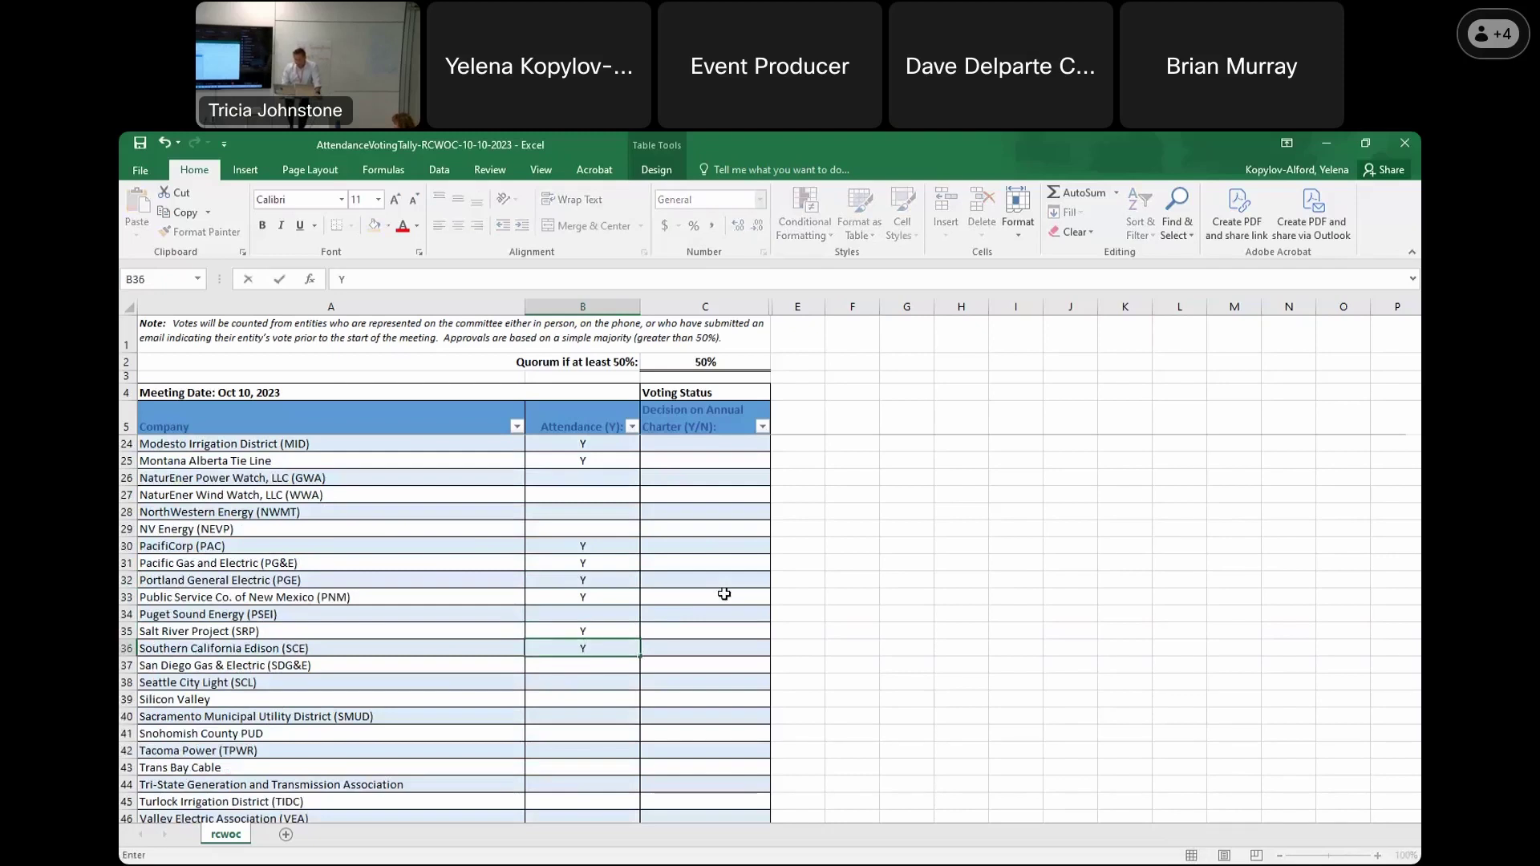
{"action": "key", "text": "Return"}
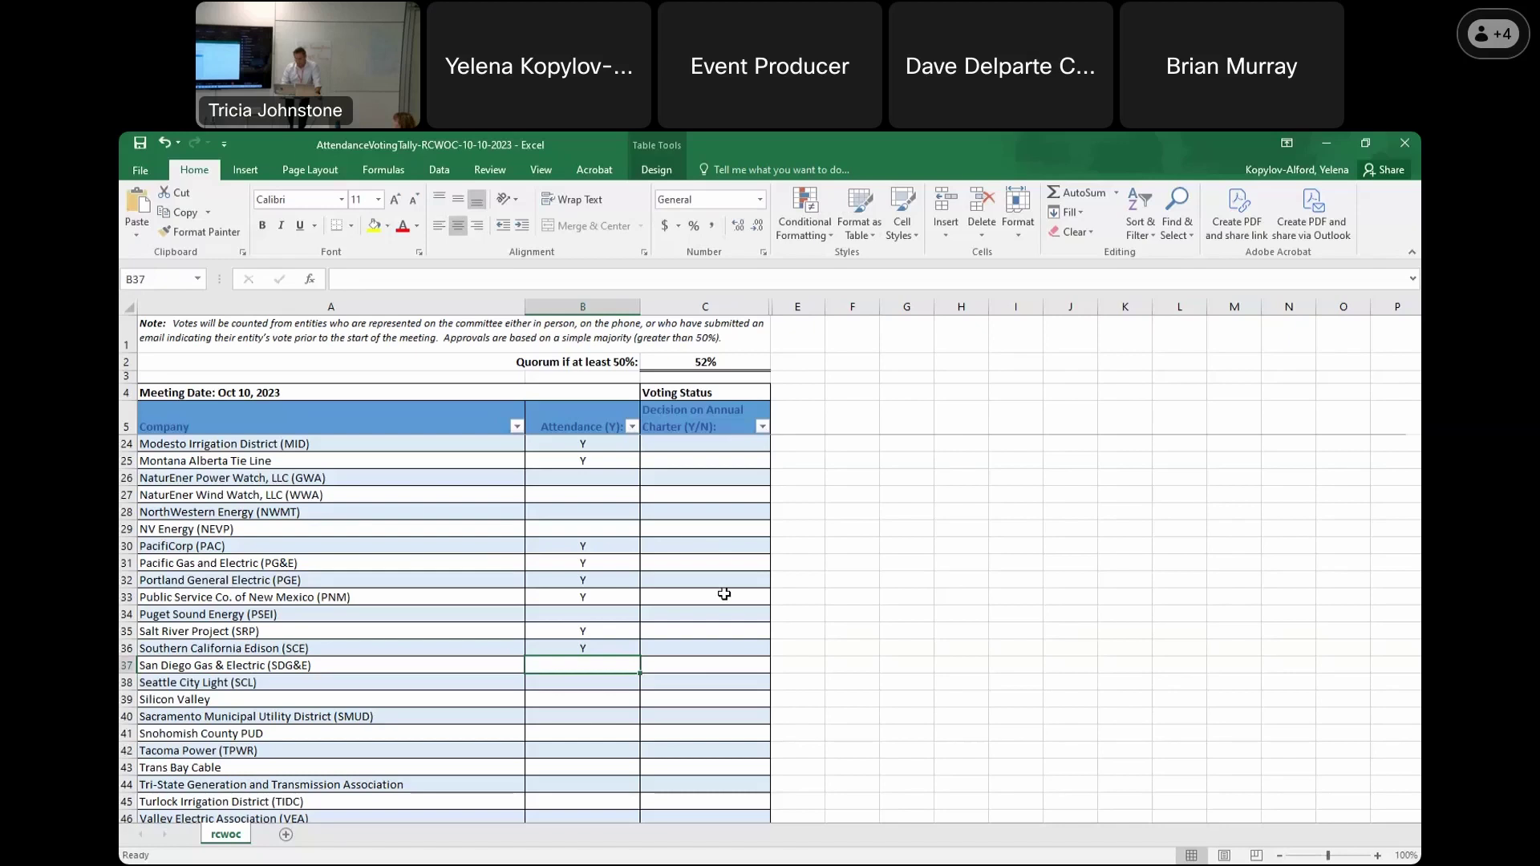
Enter attendance Y for Snohomish County PUD and Tacoma Power, leaving San Diego Gas & Electric through Sacramento Municipal Utility District blank
{"action": "key", "text": "Down"}
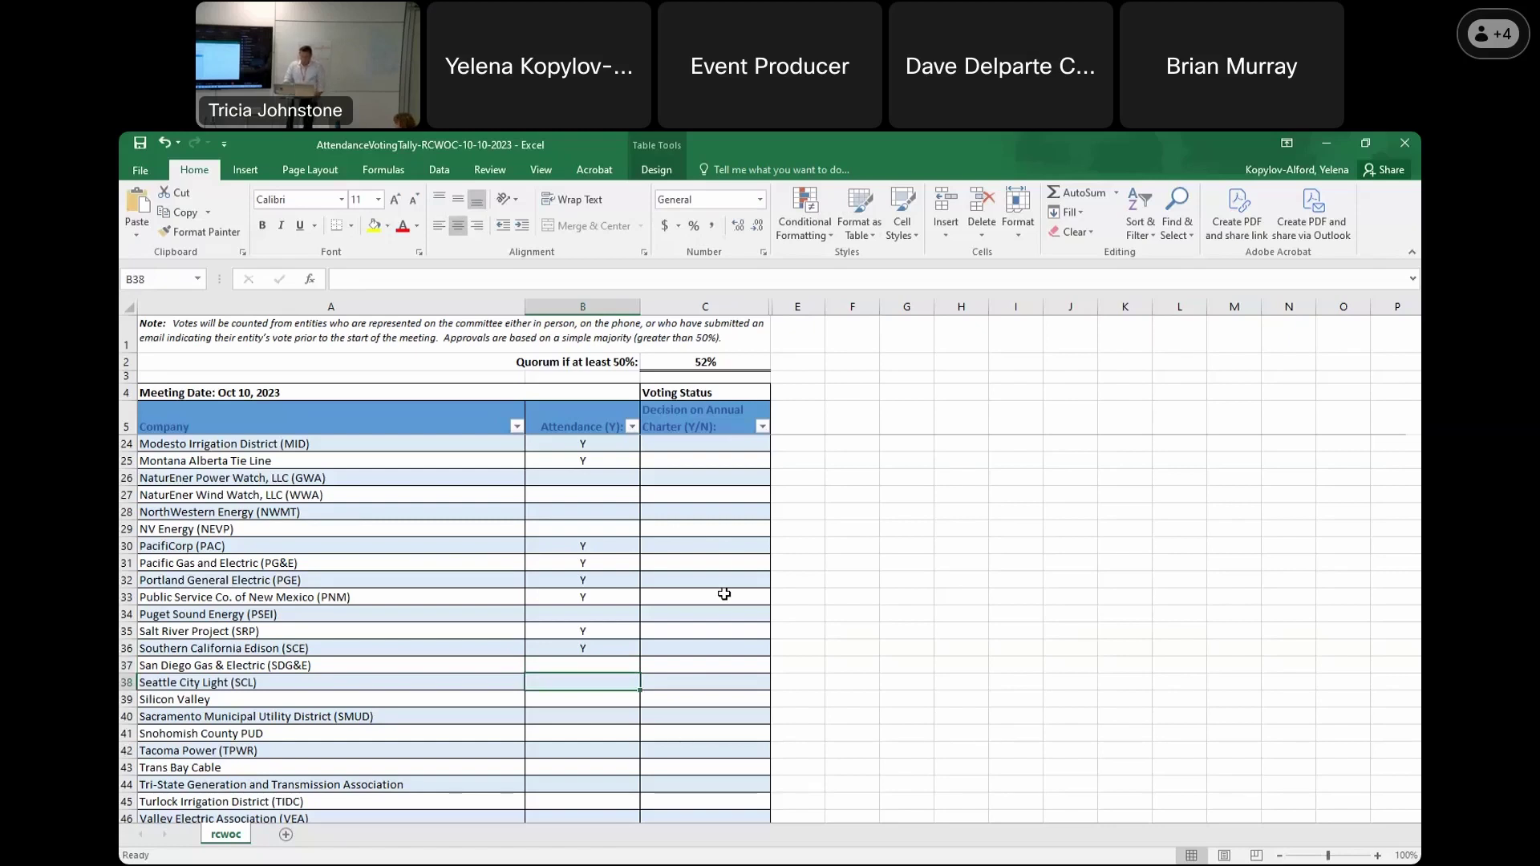
{"action": "key", "text": "Down"}
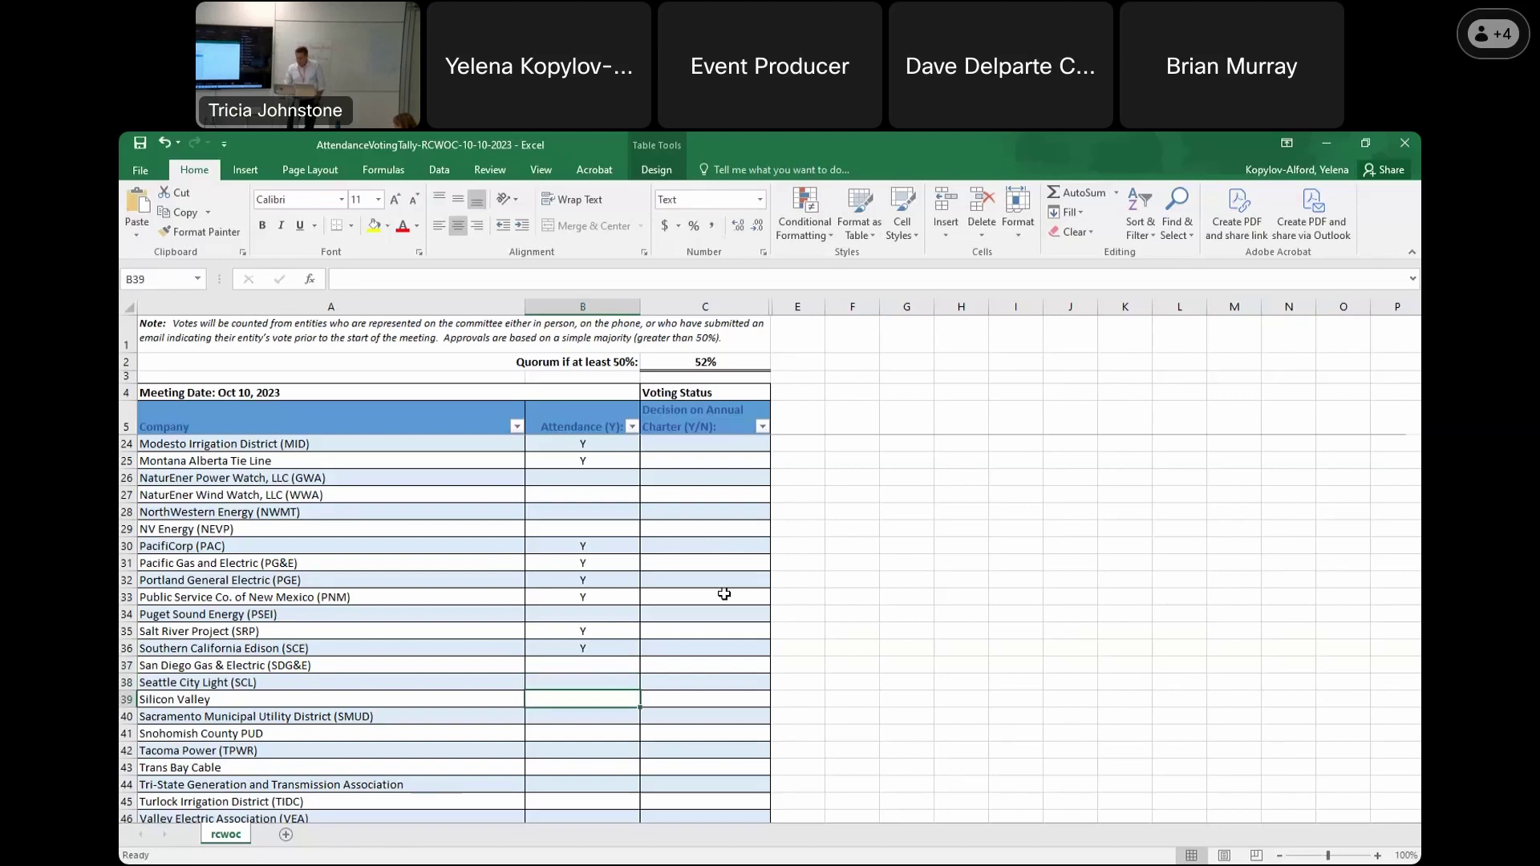
{"action": "key", "text": "Down"}
{"action": "scroll", "coordinate": [724, 593], "scroll_direction": "down", "scroll_amount": 2}
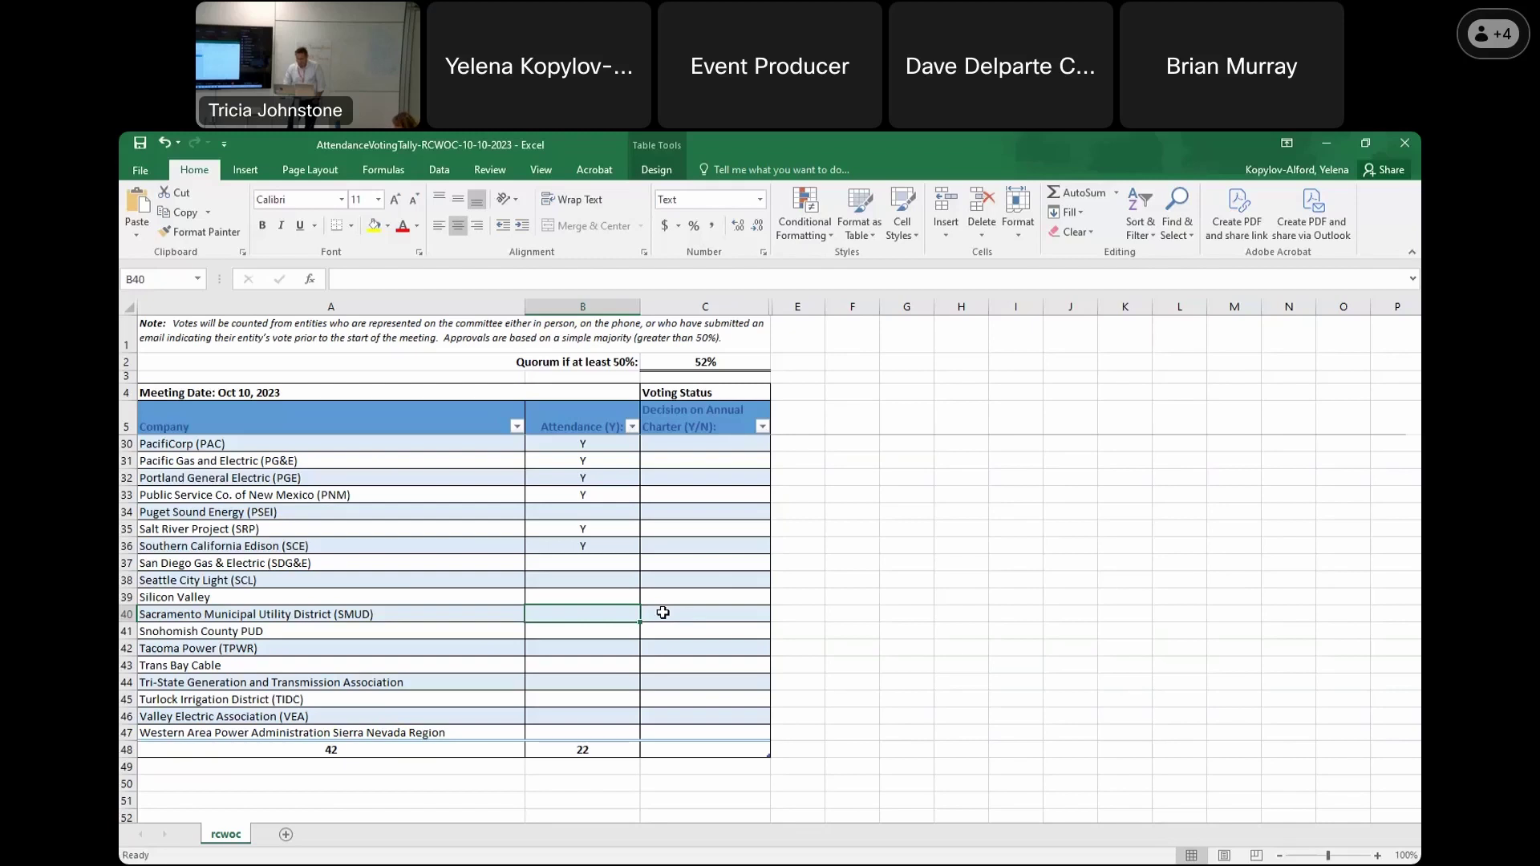
{"action": "key", "text": "Down"}
{"action": "type", "text": "Y"}
{"action": "key", "text": "Return"}
{"action": "type", "text": "Y"}
{"action": "key", "text": "Return"}
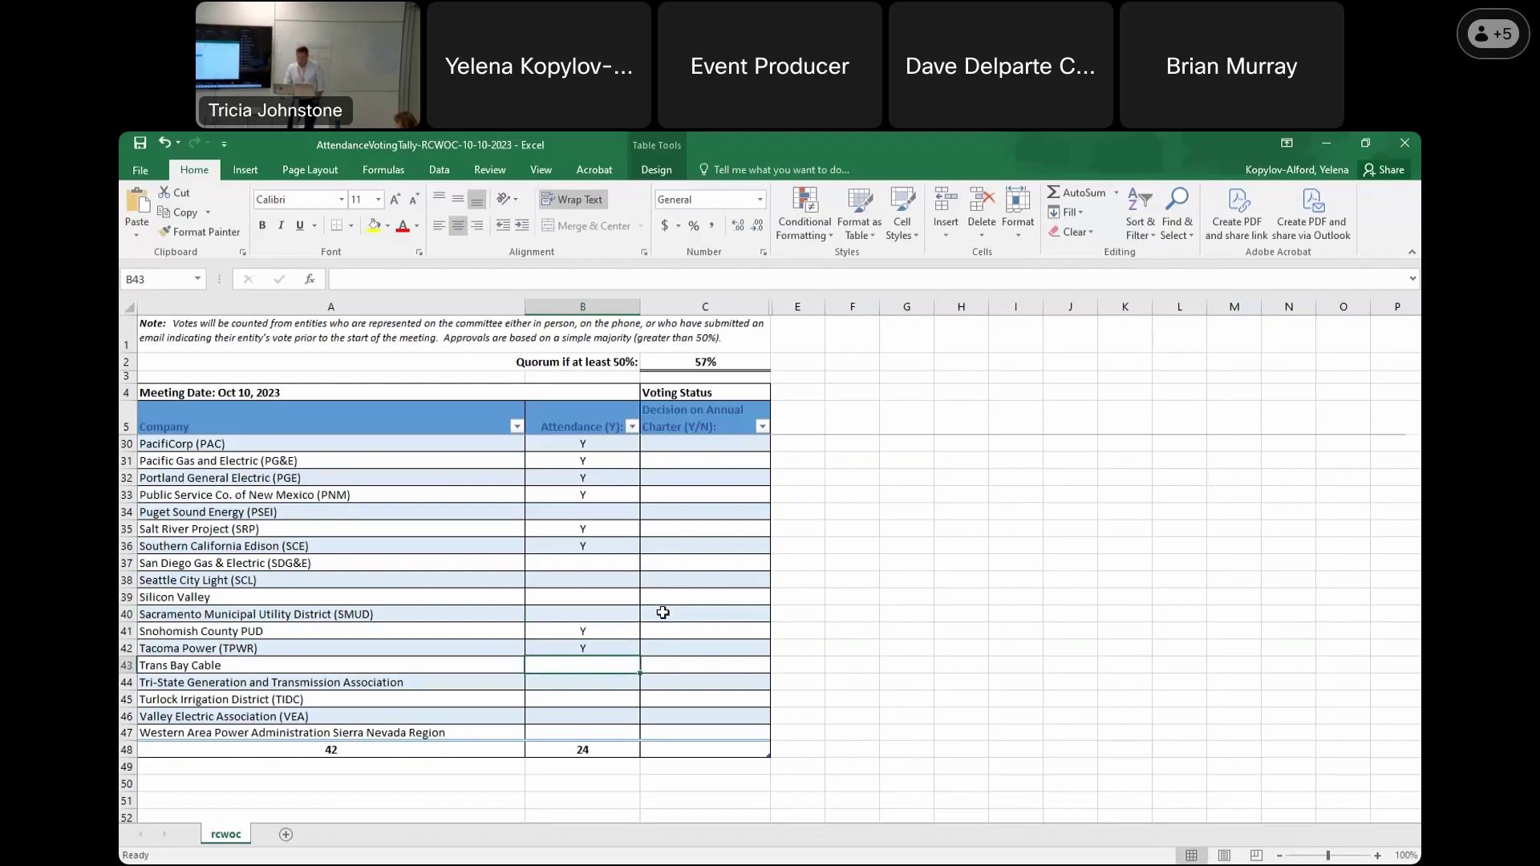
Record attendance Y for Turlock Irrigation District and Valley Electric Association, leaving Trans Bay Cable and Tri-State Generation blank
{"action": "key", "text": "Return"}
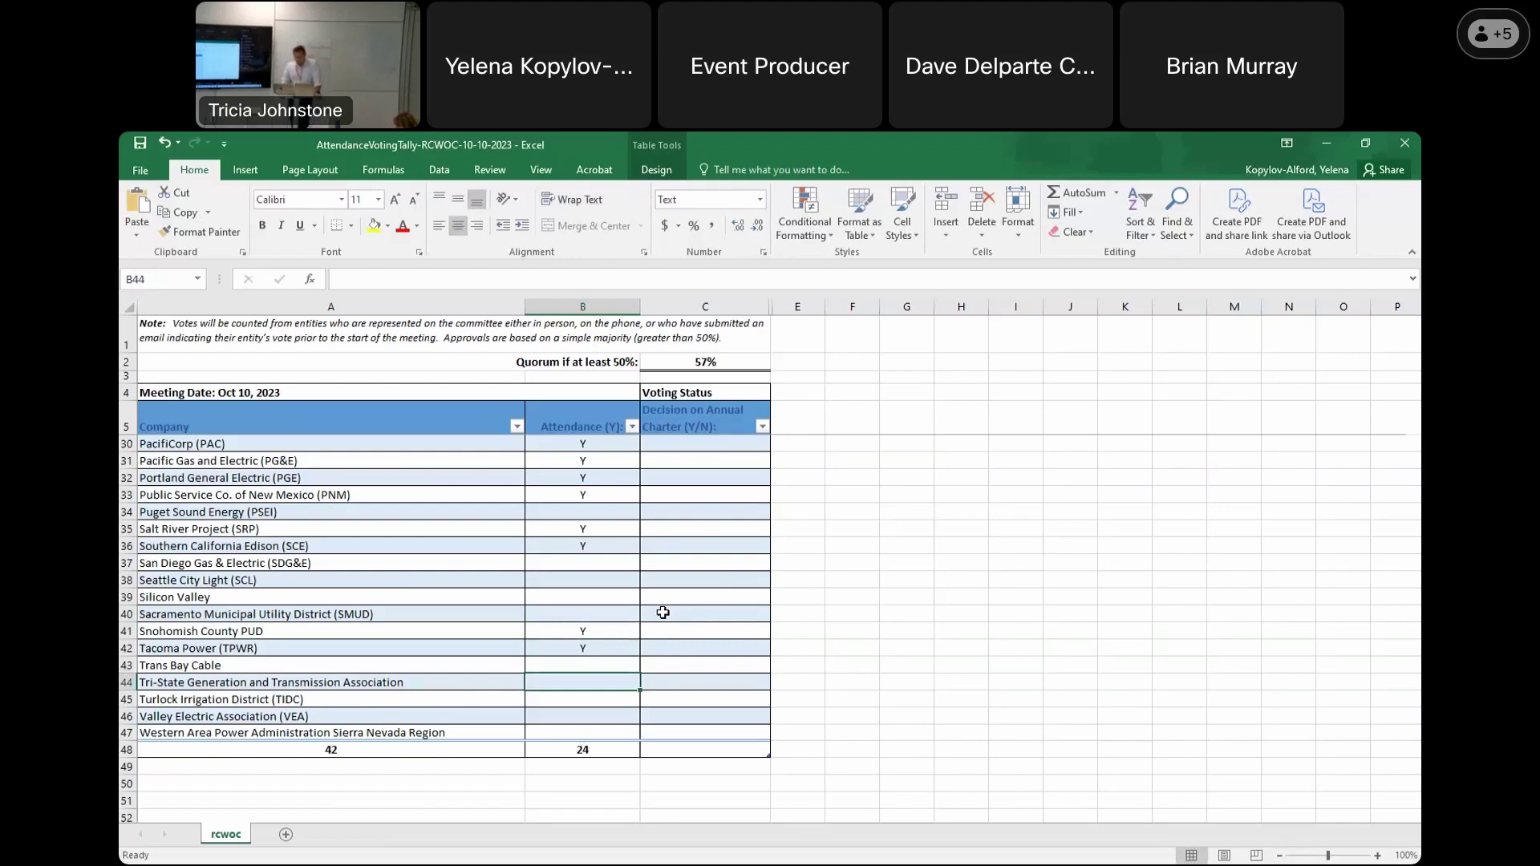
{"action": "key", "text": "Return"}
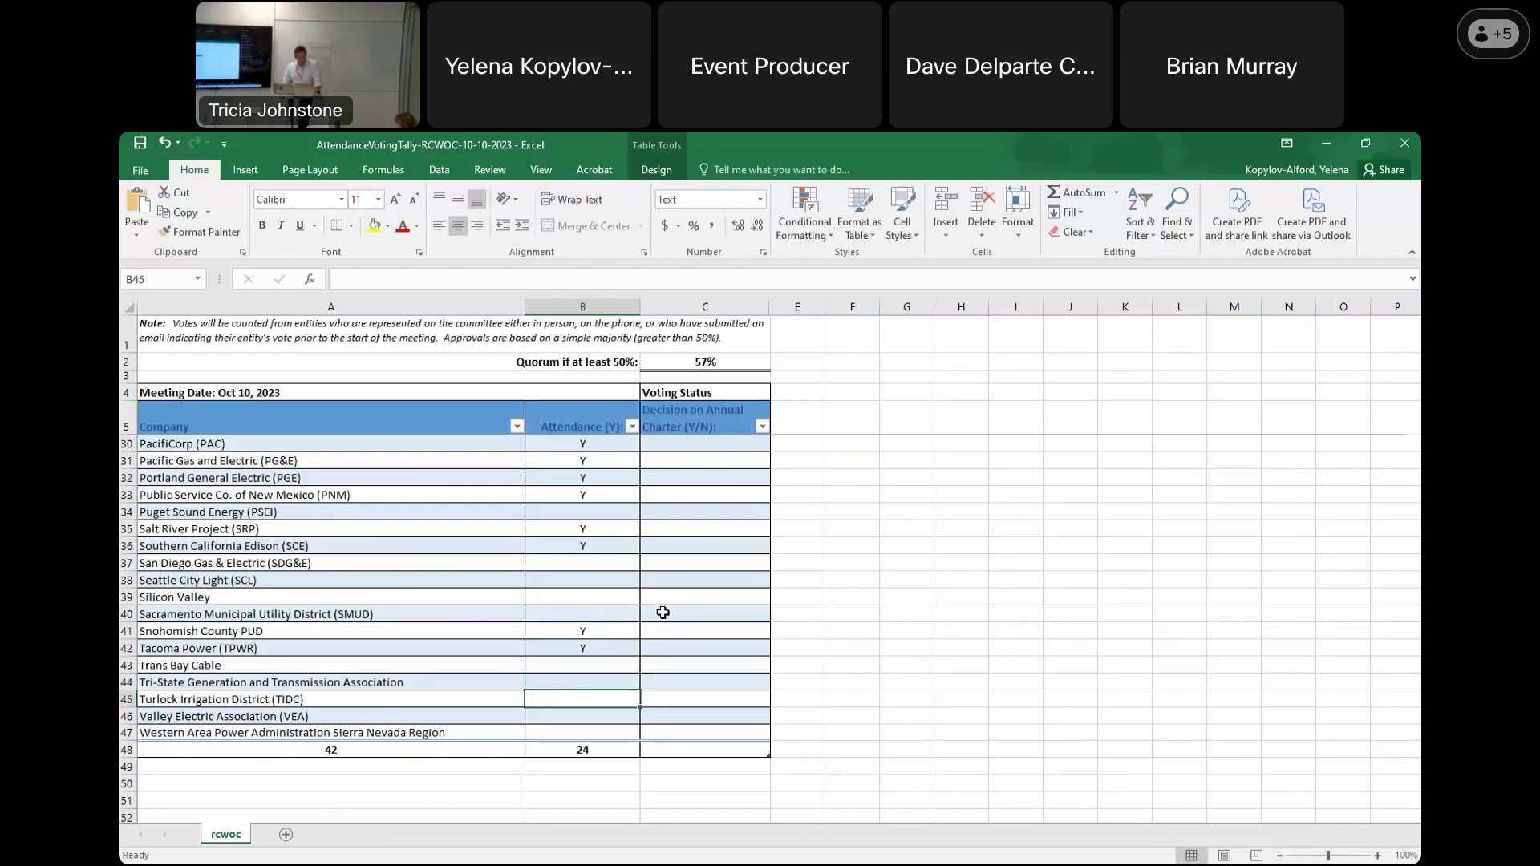
{"action": "type", "text": "Y"}
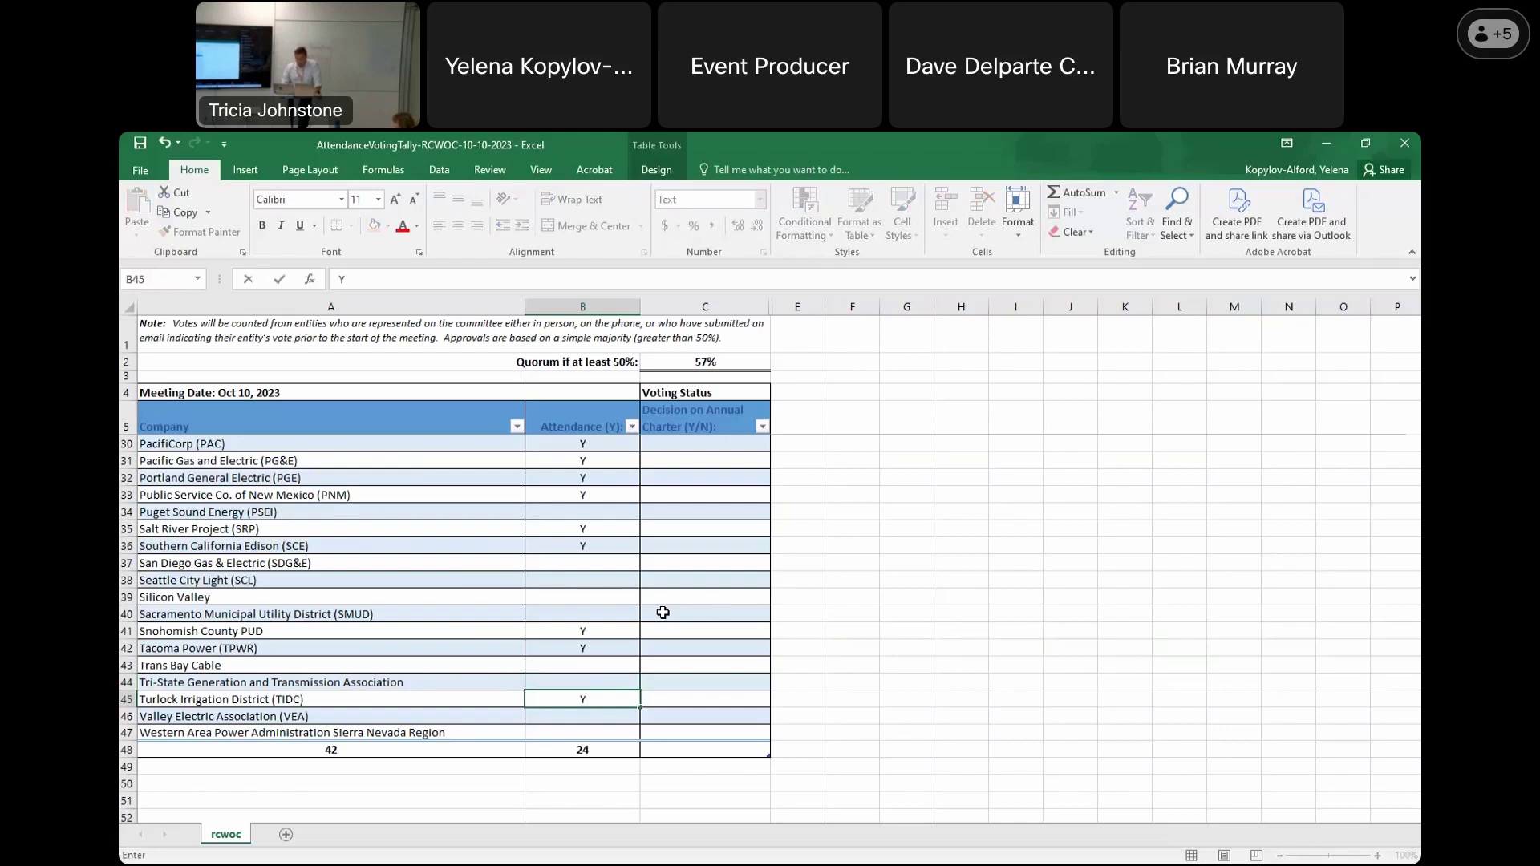
{"action": "key", "text": "Return"}
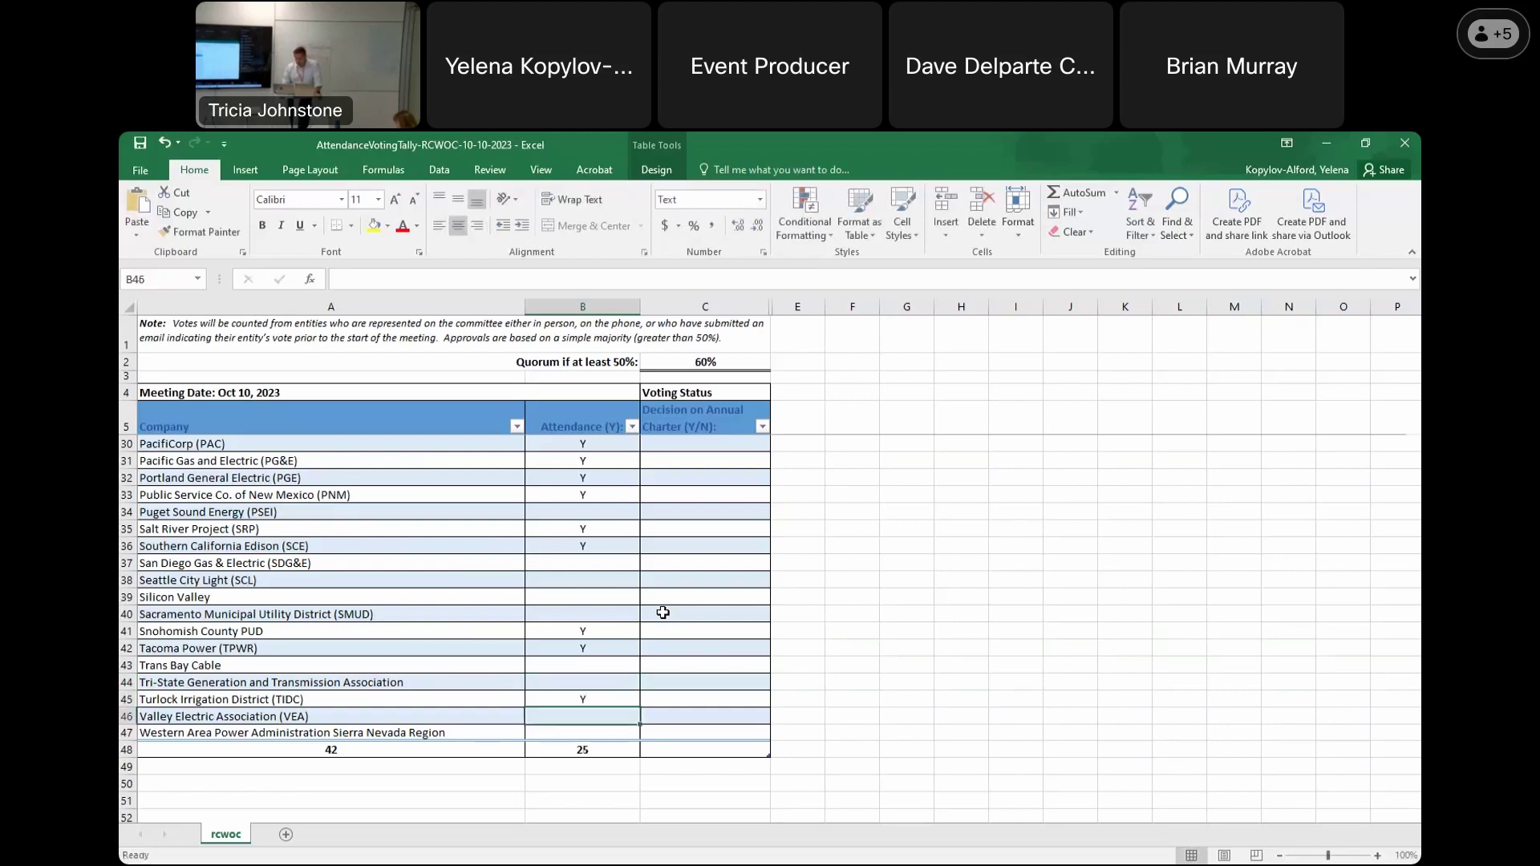
{"action": "type", "text": "Y"}
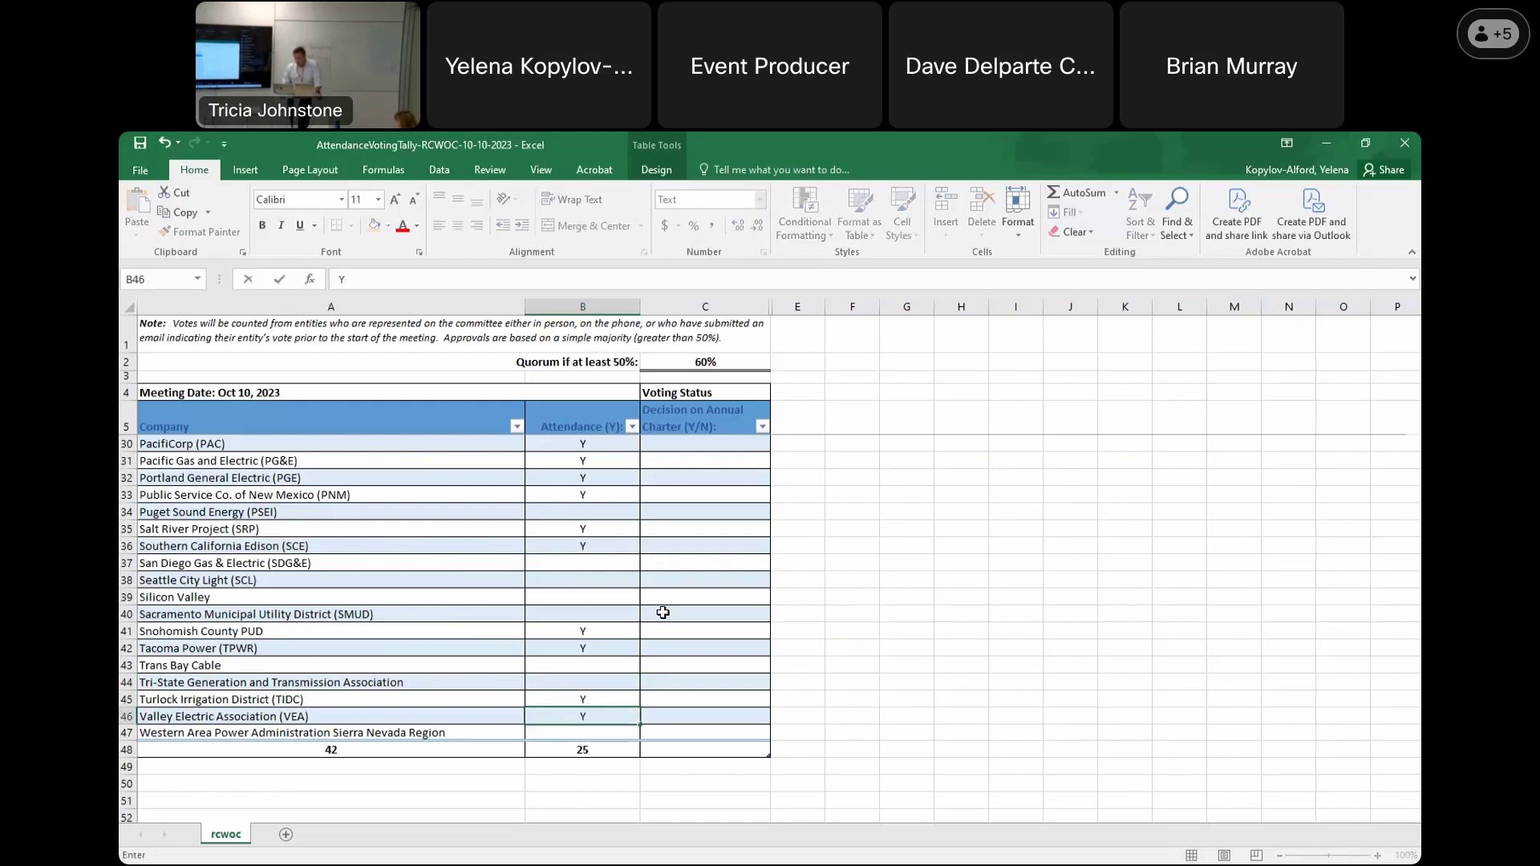
{"action": "key", "text": "Return"}
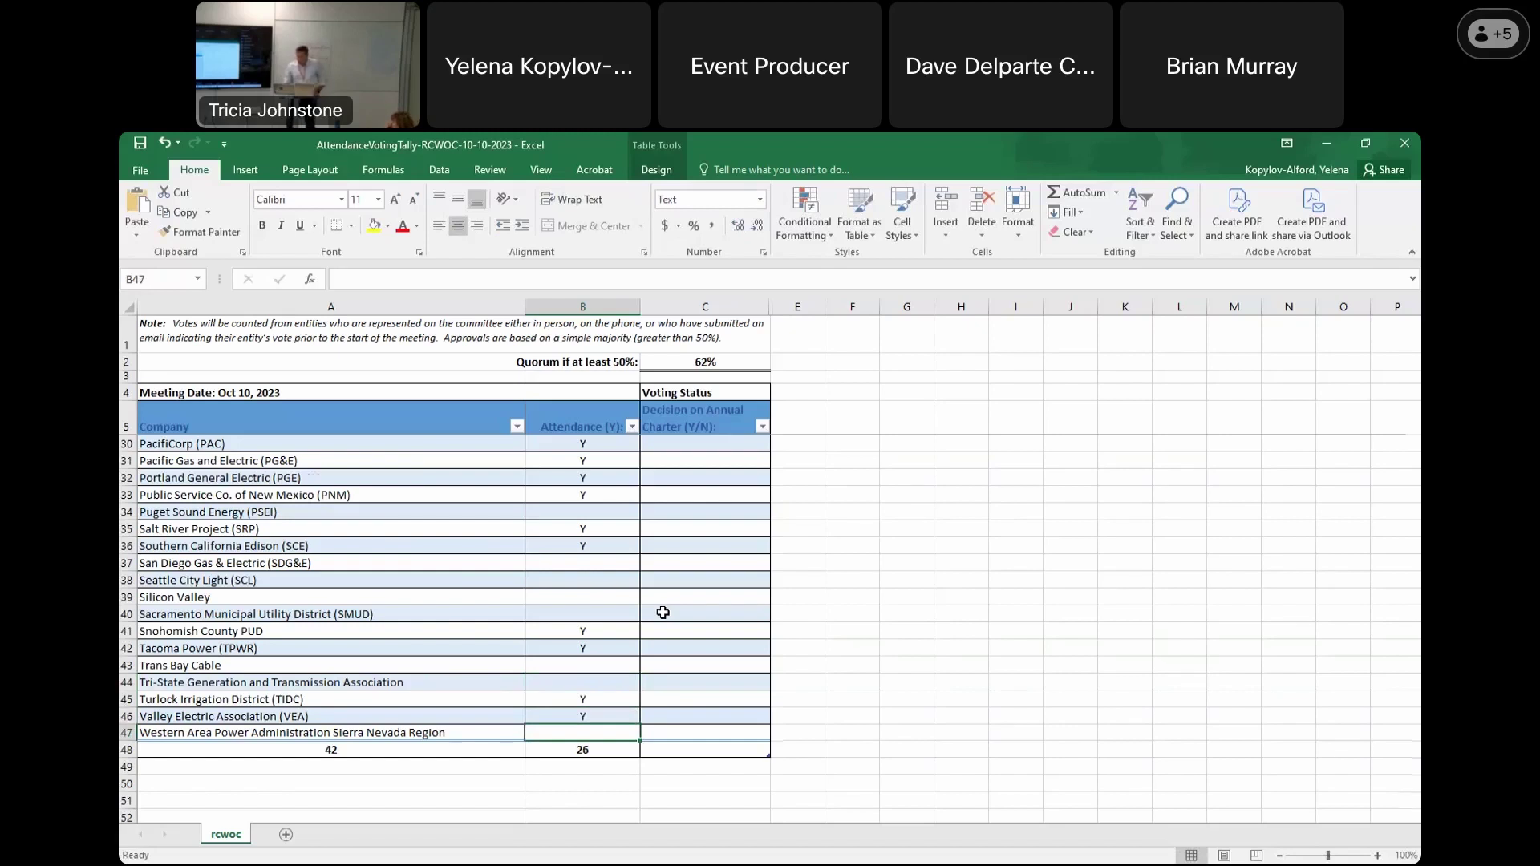
{"action": "scroll", "coordinate": [662, 612], "scroll_direction": "up", "scroll_amount": 3}
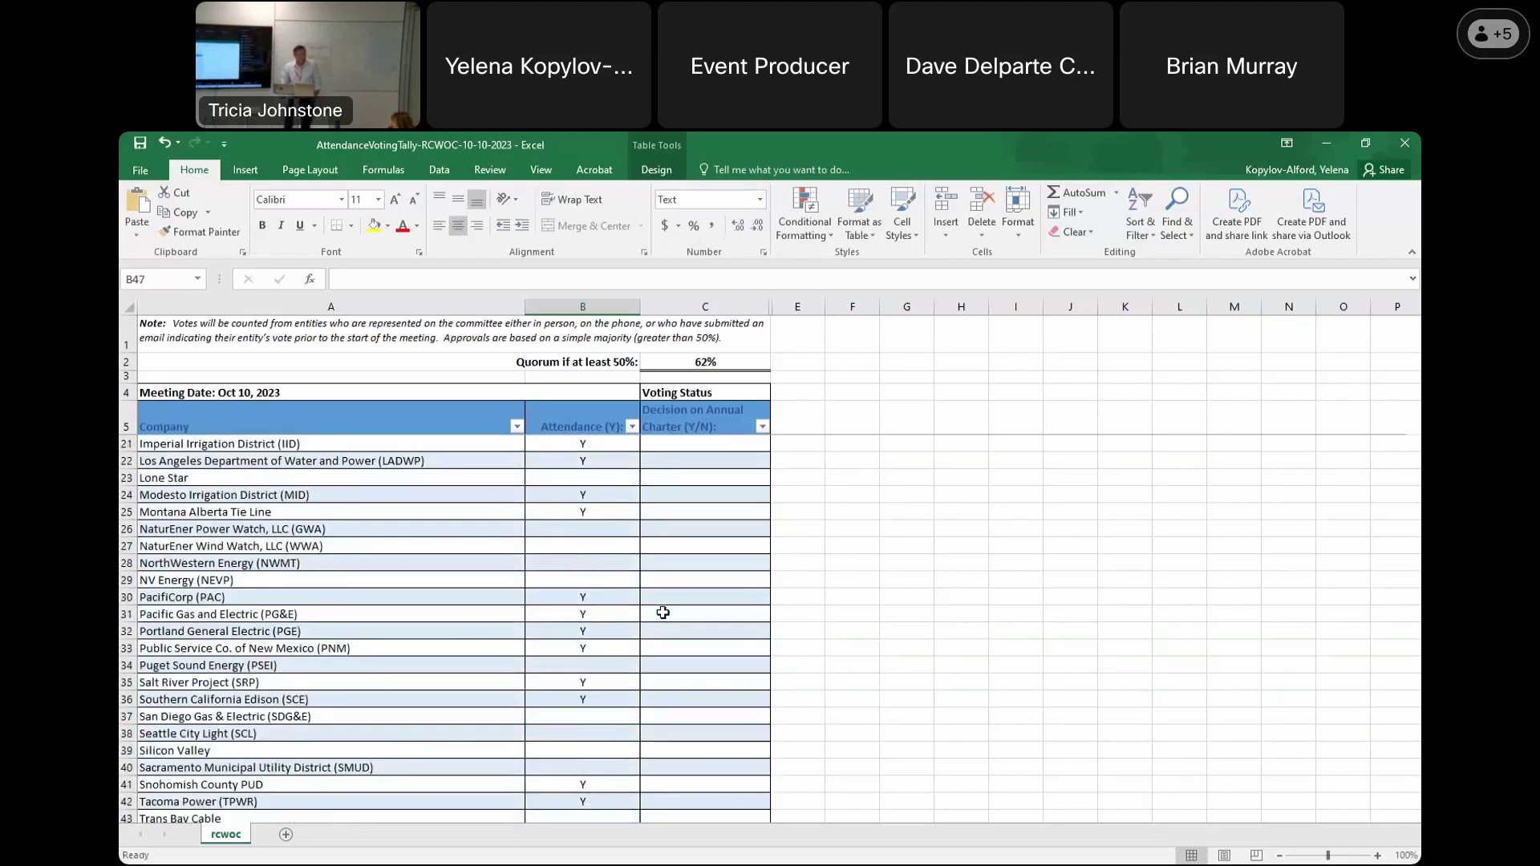
{"action": "scroll", "coordinate": [662, 612], "scroll_direction": "down", "scroll_amount": 3}
{"action": "left_click", "coordinate": [610, 716]}
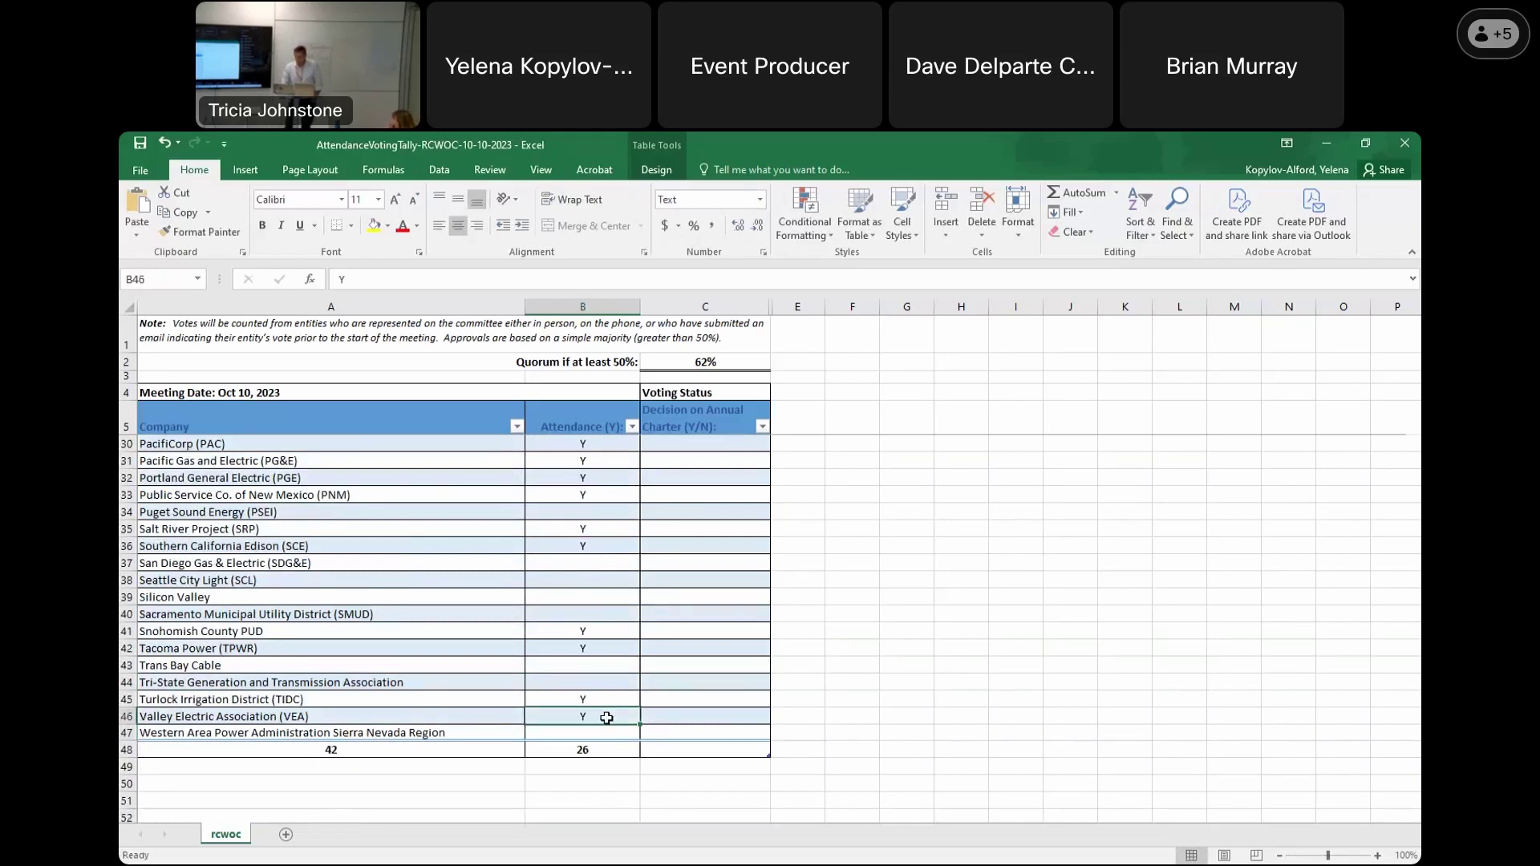
{"action": "scroll", "coordinate": [608, 722], "scroll_direction": "up", "scroll_amount": 8}
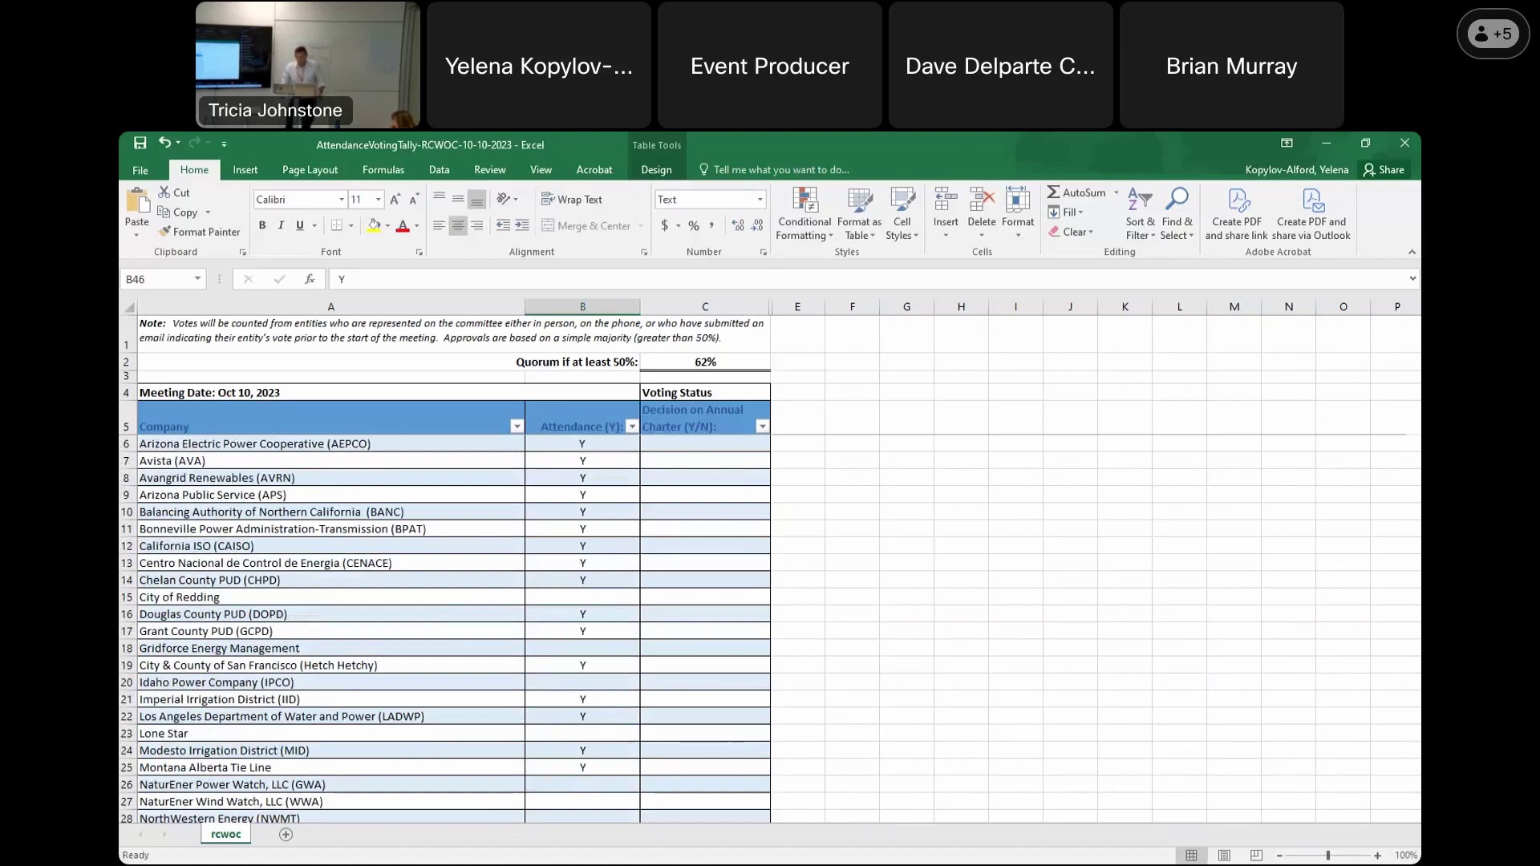